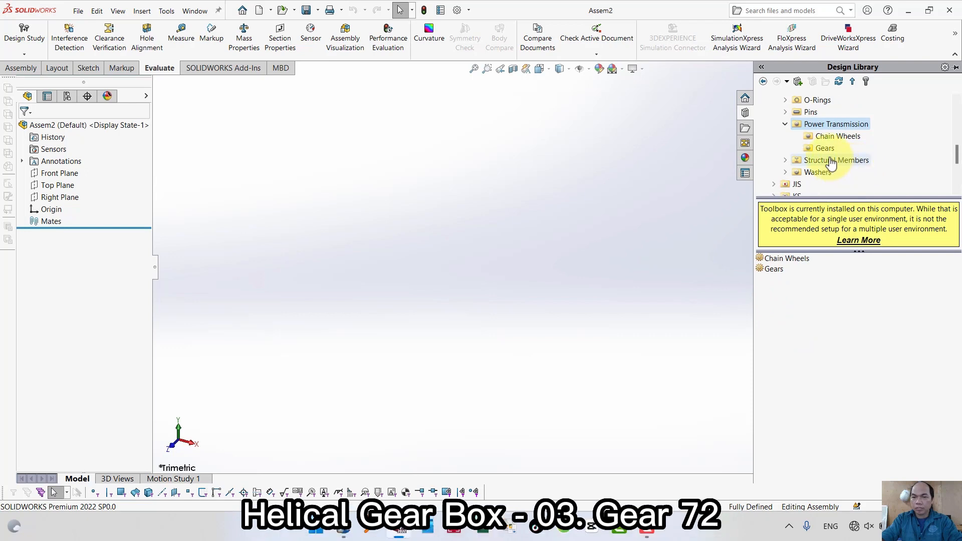
Insert an ISO spur gear from the Toolbox power transmission gears into the assembly and set its module to 4.
left_click(826, 149)
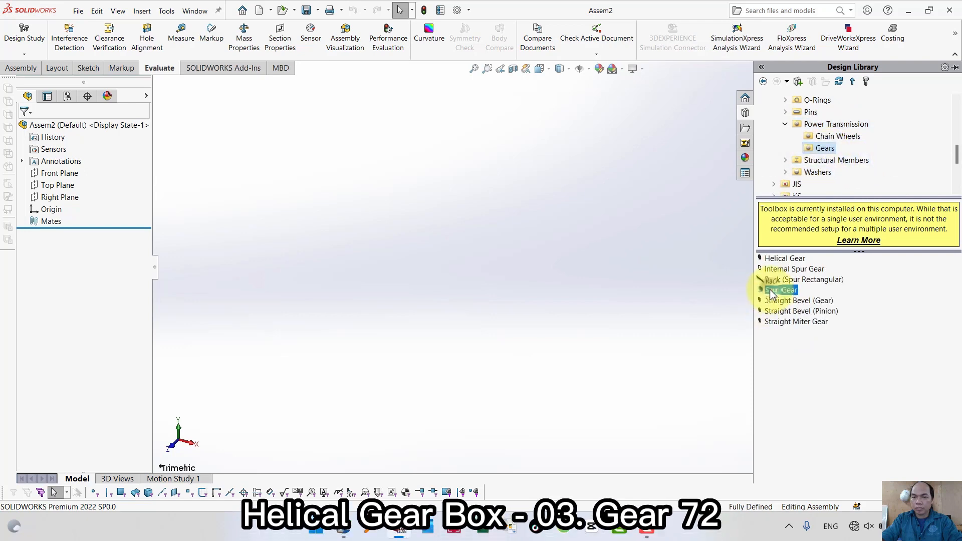
left_click_drag(770, 294, 433, 297)
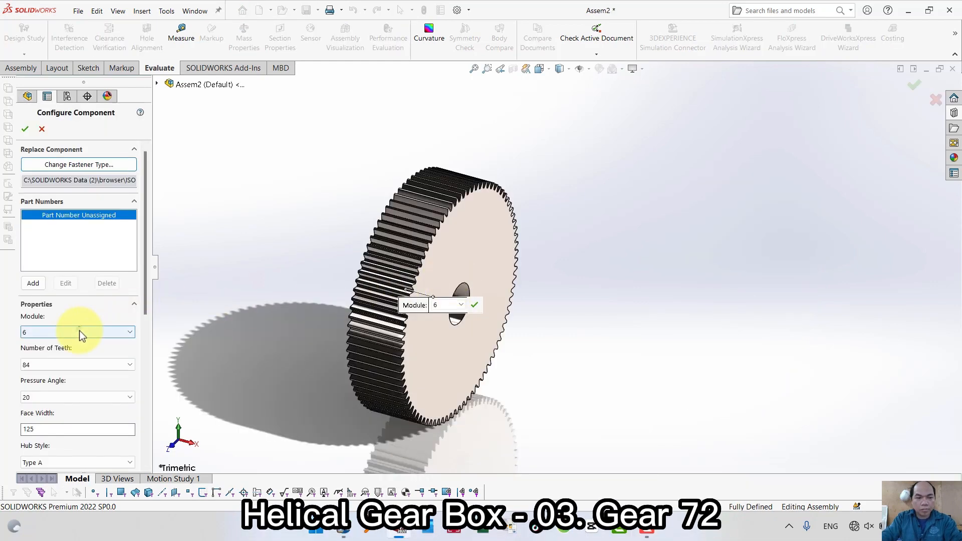
left_click(79, 332)
left_click(43, 126)
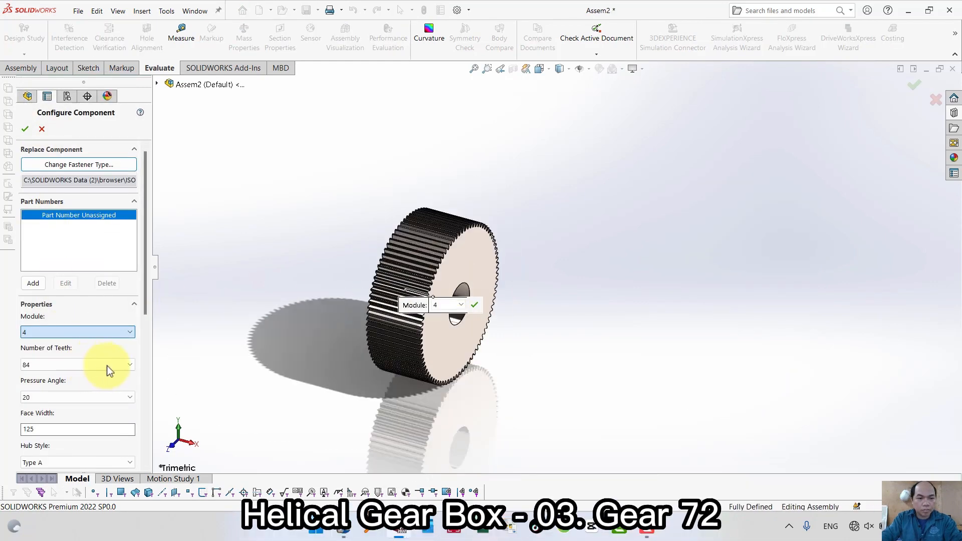
Set the spur gear's number of teeth to 72.
left_click(106, 365)
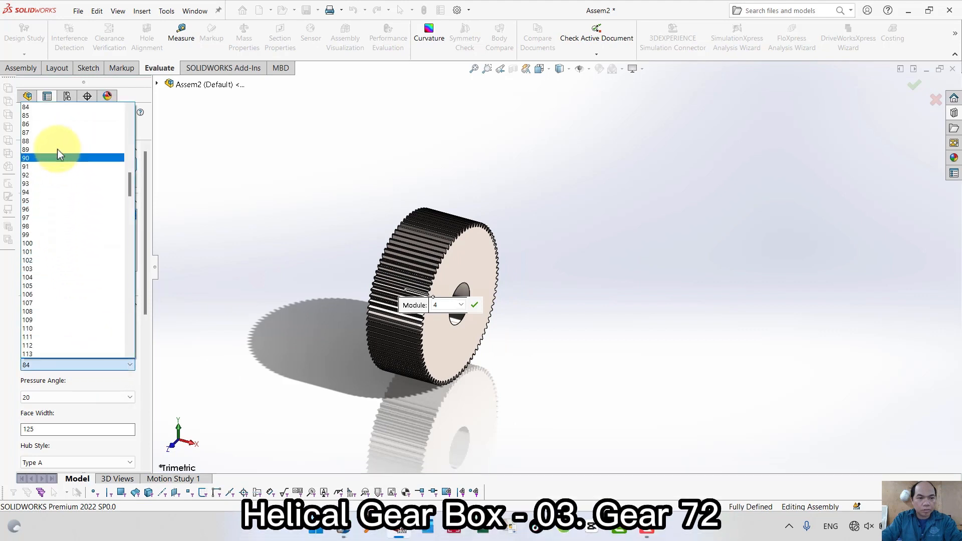
scroll(62, 173, "up", 3)
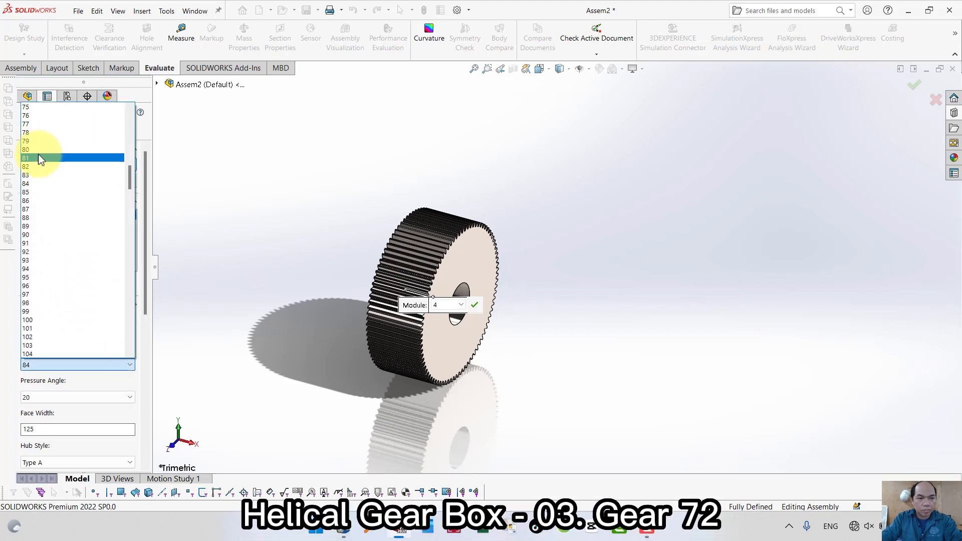
scroll(38, 148, "up", 2)
left_click(38, 134)
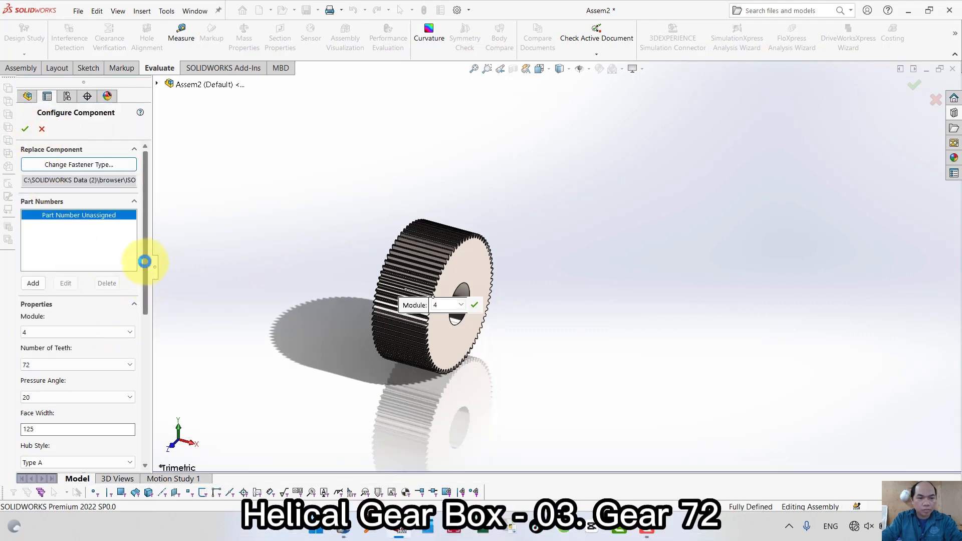
Set the gear's face width to 80 and nominal shaft diameter to 80, and place a single copy.
scroll(140, 302, "down", 3)
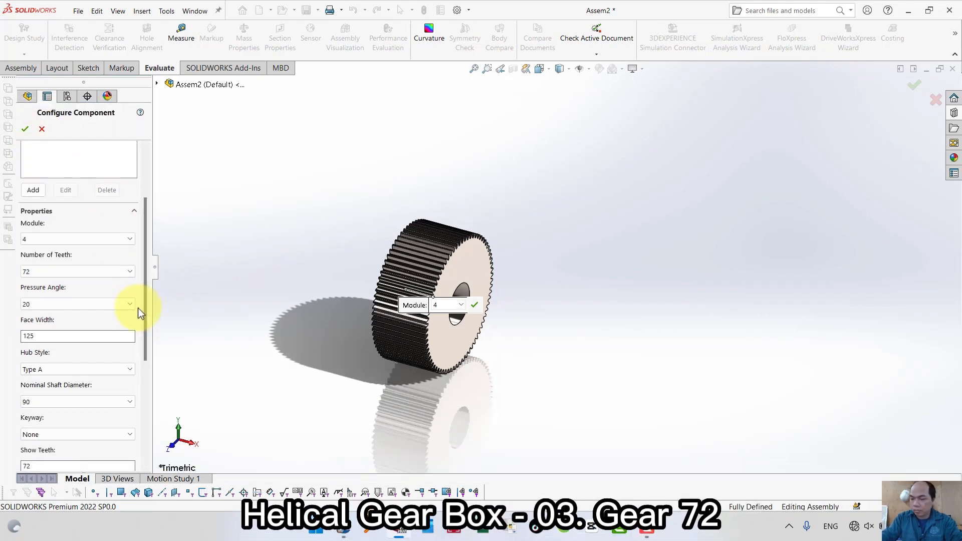
left_click_drag(86, 335, 27, 336)
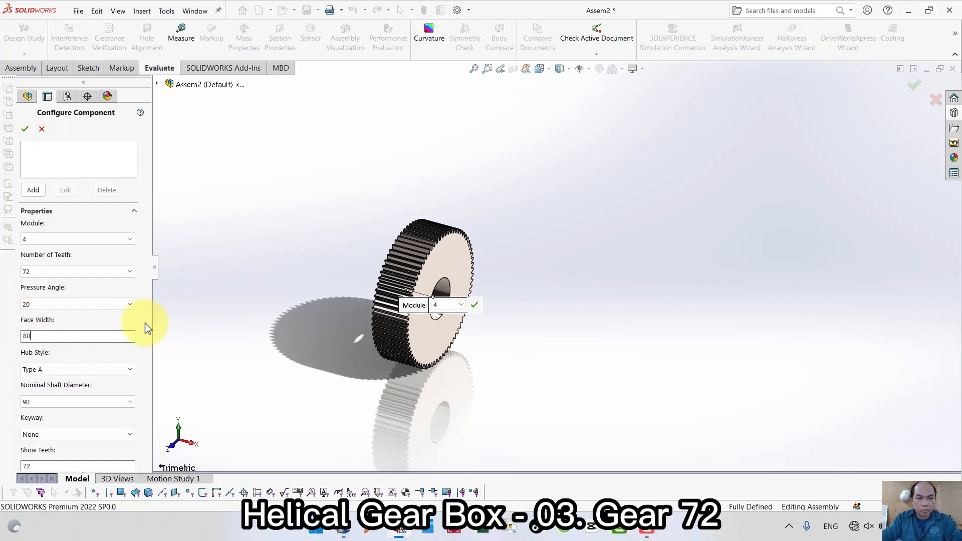
left_click(51, 402)
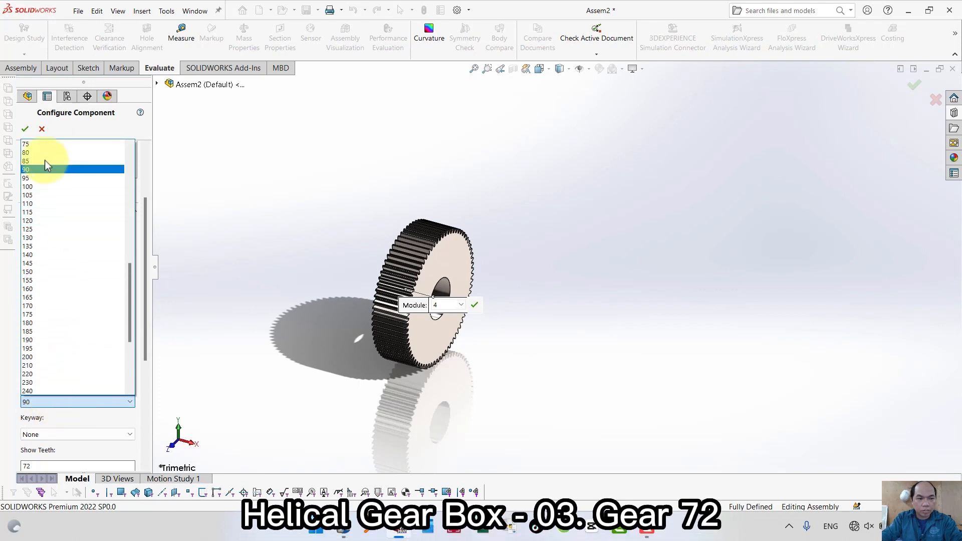
left_click(44, 152)
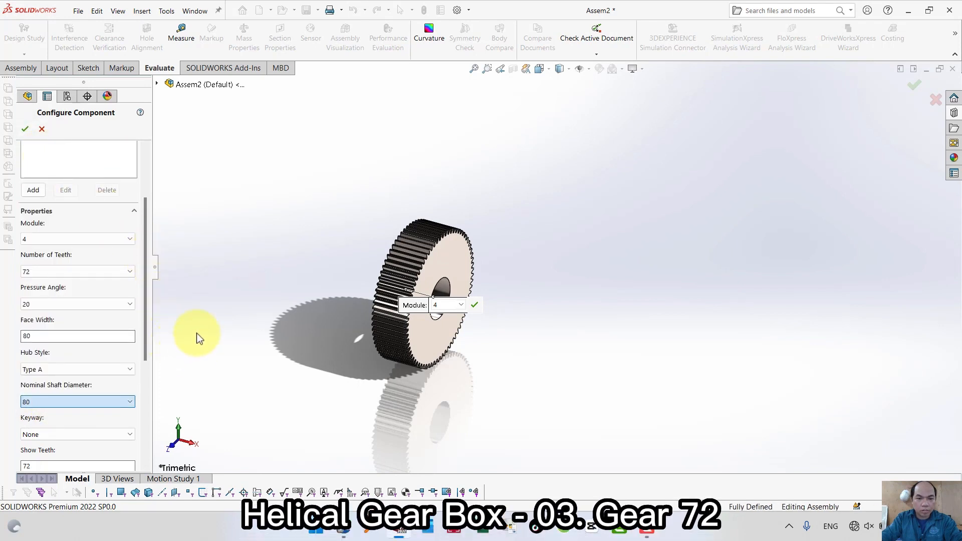
left_click_drag(145, 333, 131, 176)
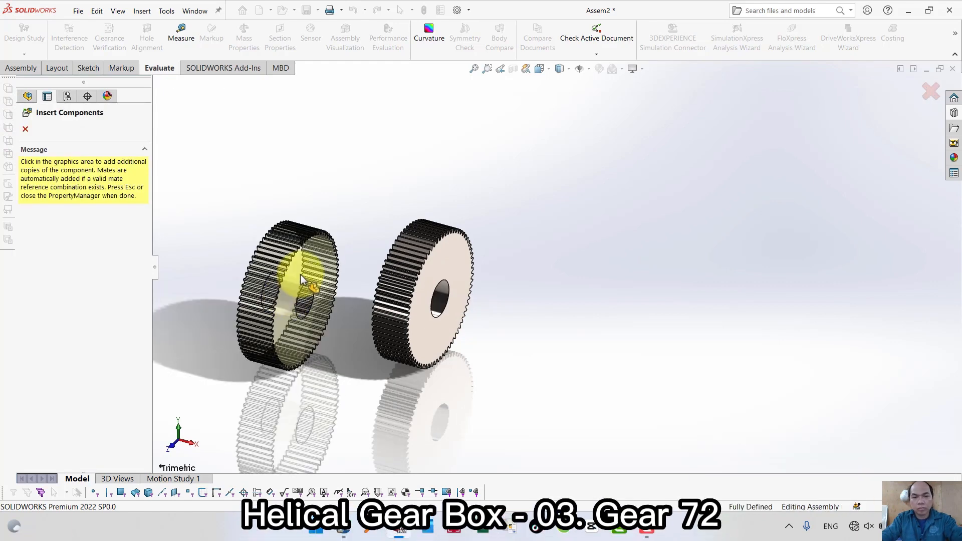
key("Escape")
Open the spur gear part from the assembly and switch its scene to a plain white background.
middle_click_drag(315, 281, 384, 297)
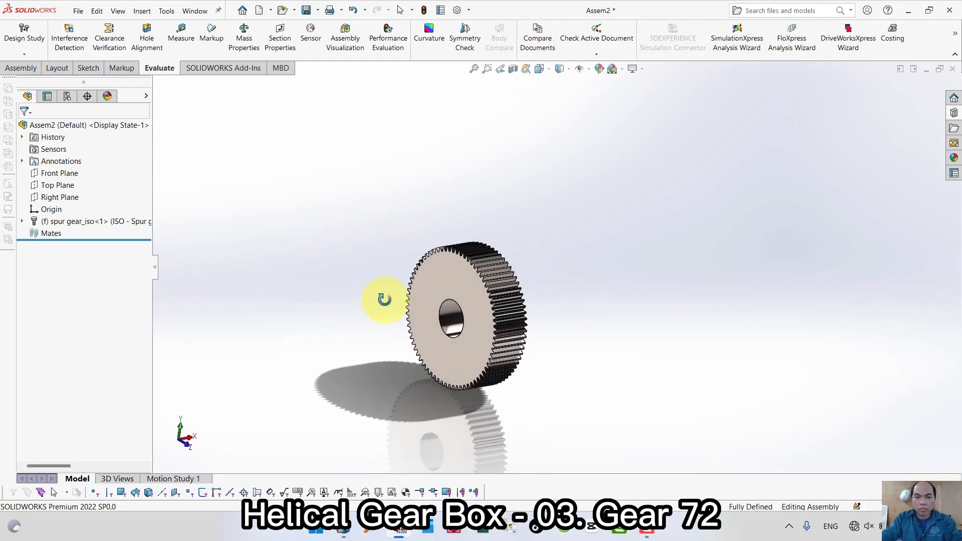
left_click(458, 275)
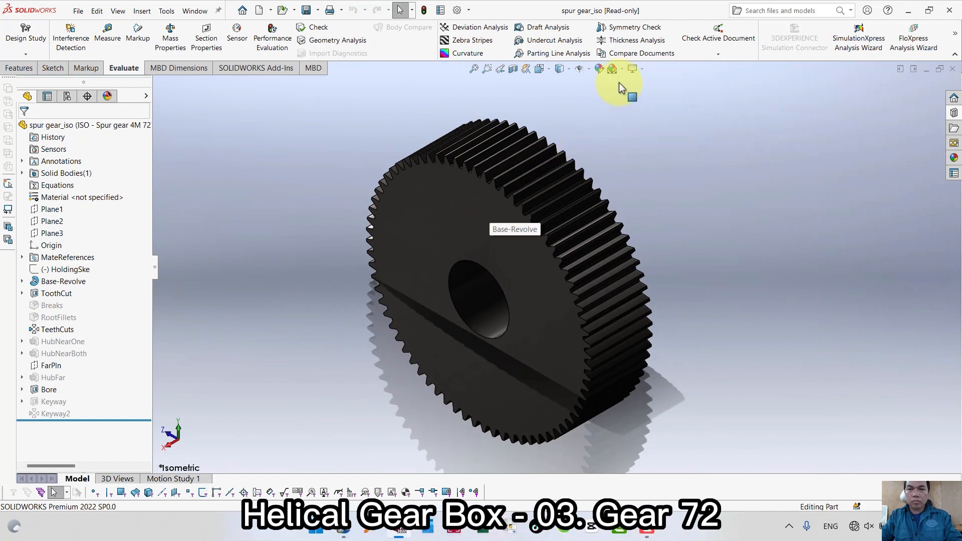
left_click(620, 68)
left_click(634, 94)
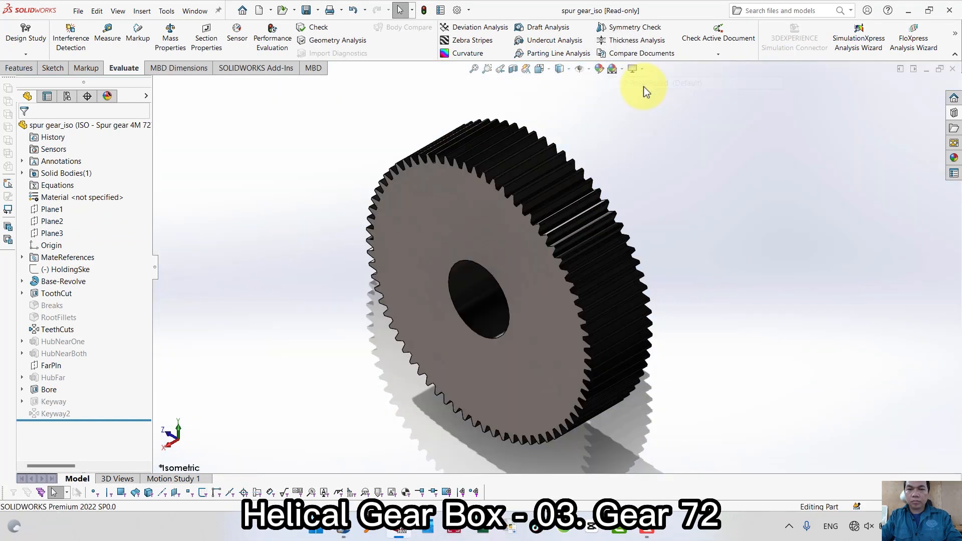
Save the gear as a copy named 03. Gear 72 and open it, closing the original document.
left_click(76, 11)
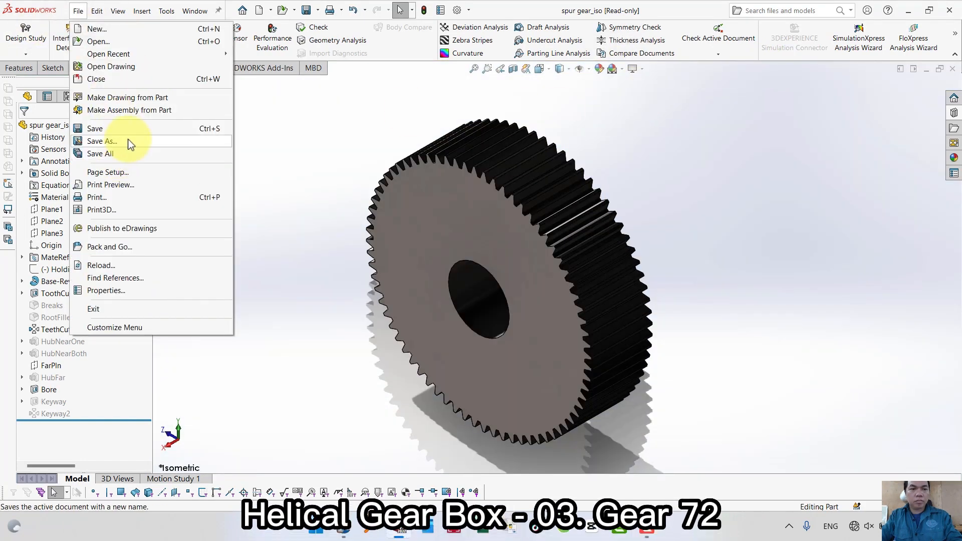
left_click(132, 138)
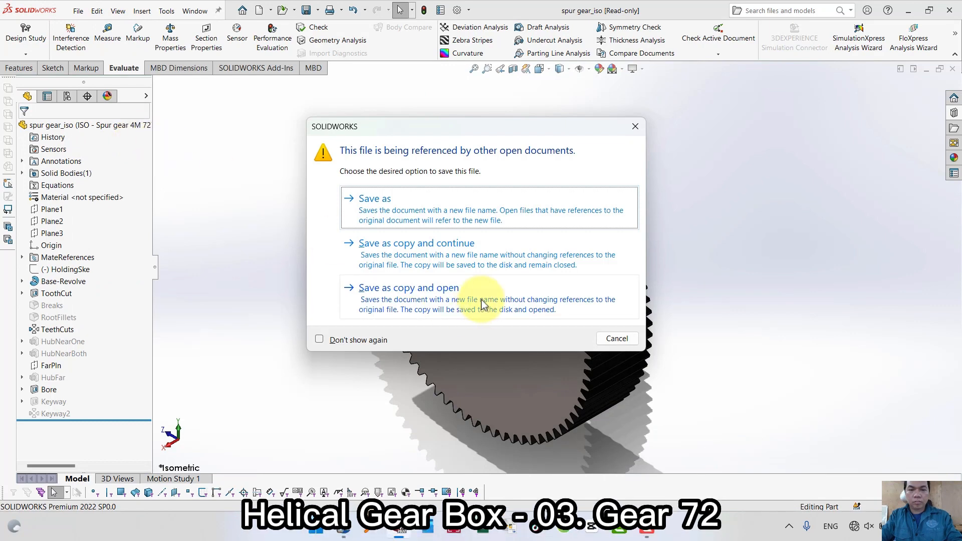
left_click(481, 302)
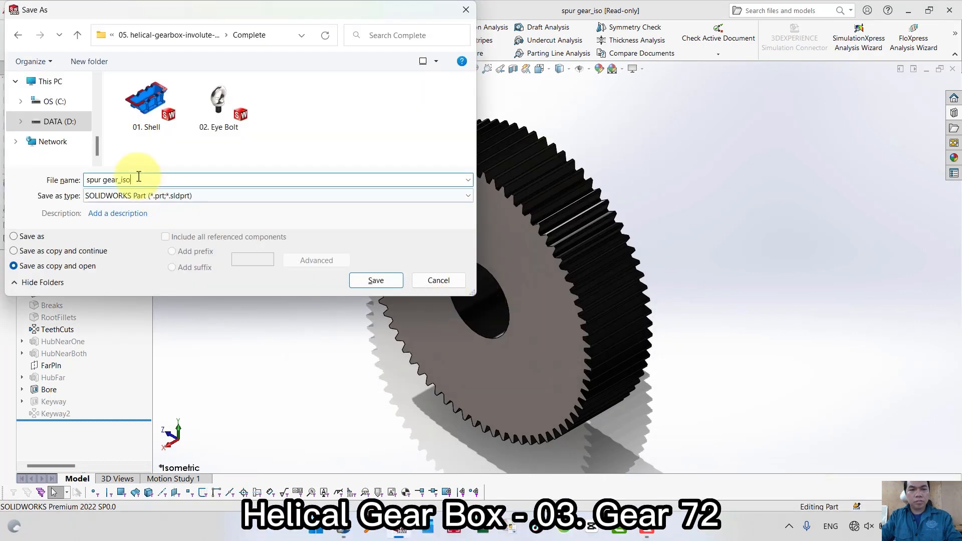
left_click_drag(139, 177, 38, 168)
type("Gear 72")
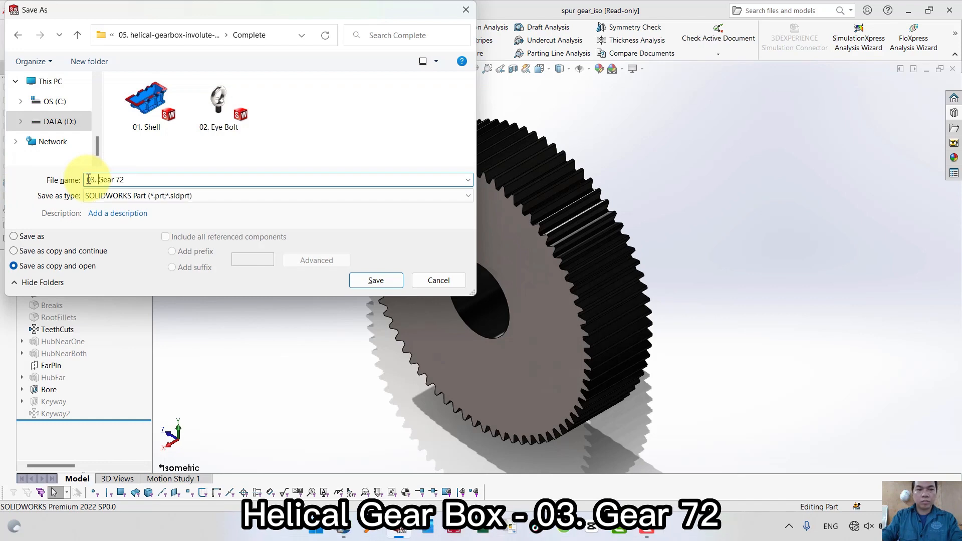
key("Return")
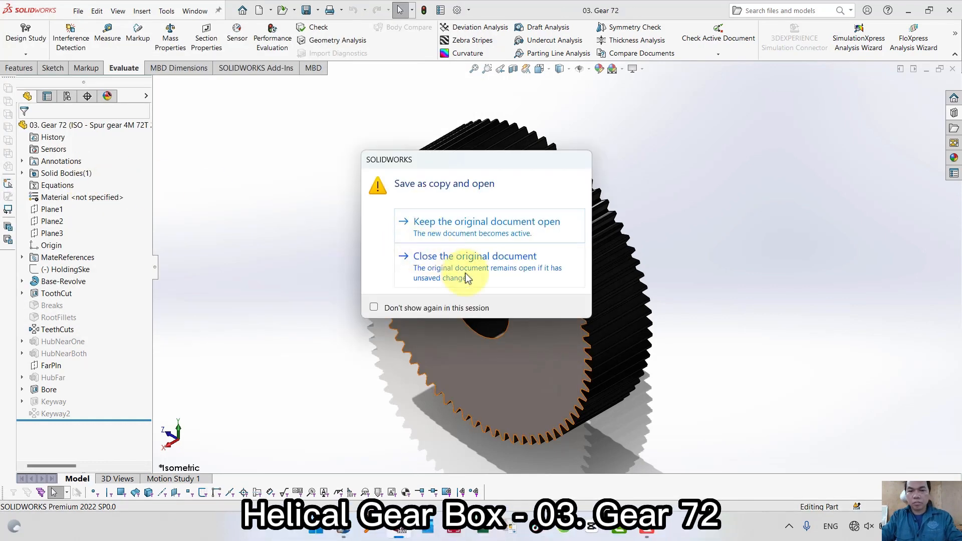
left_click(468, 278)
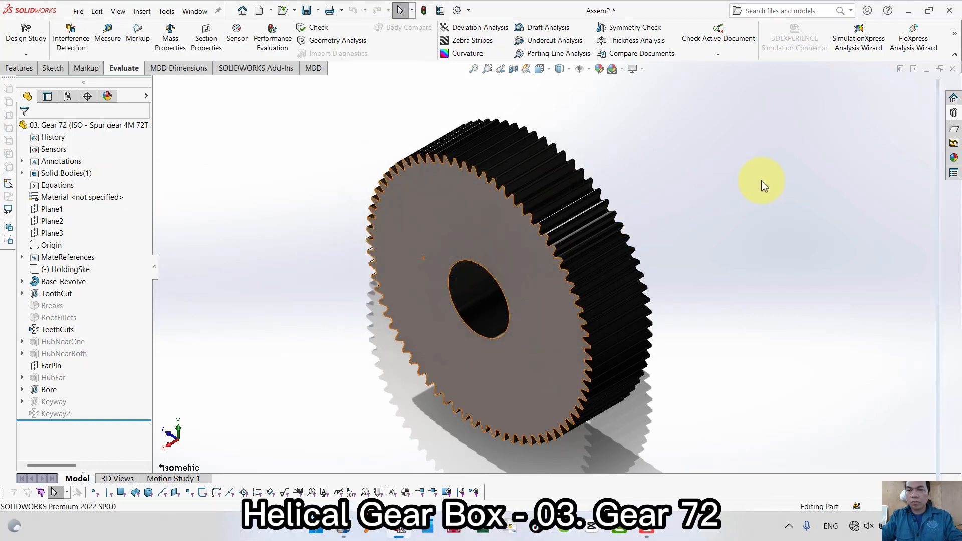
Sketch two circles centred on the bore on the gear's front face, with radii of about 78 mm and 105 mm.
left_click(446, 219)
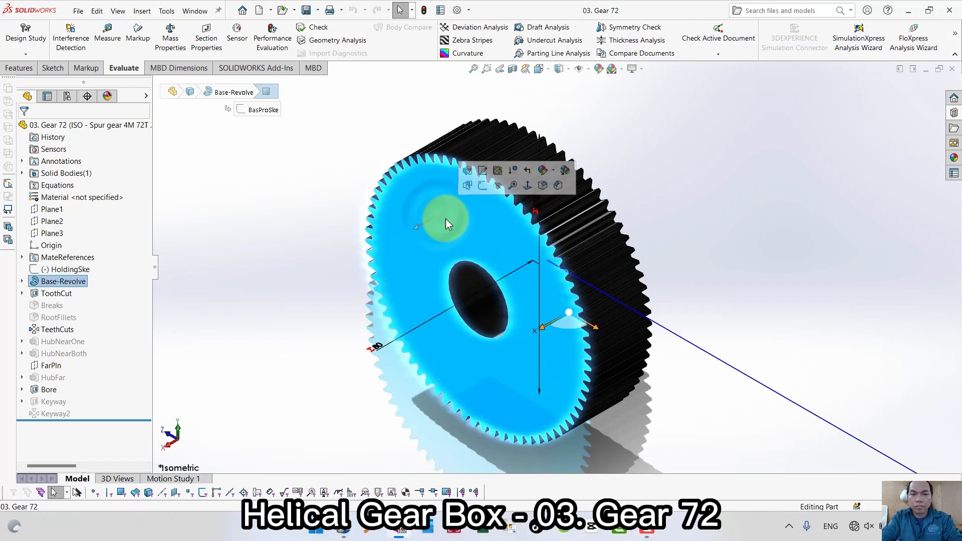
left_click(481, 186)
key("s")
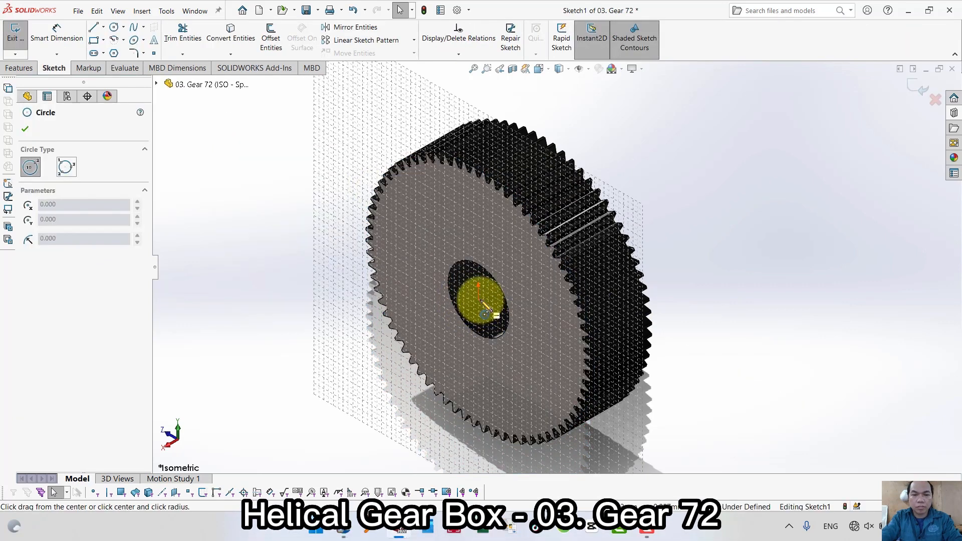
left_click(478, 304)
left_click(535, 340)
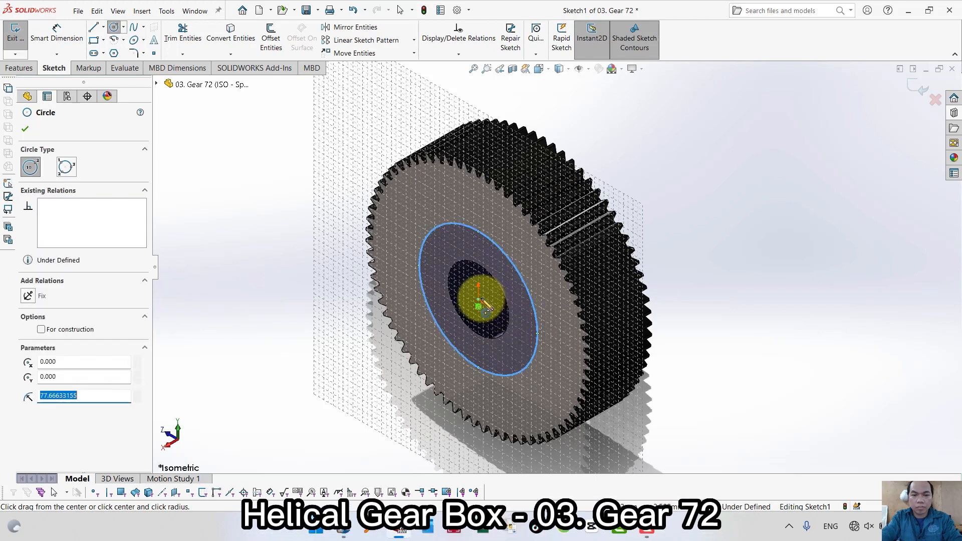
left_click(478, 304)
left_click(559, 362)
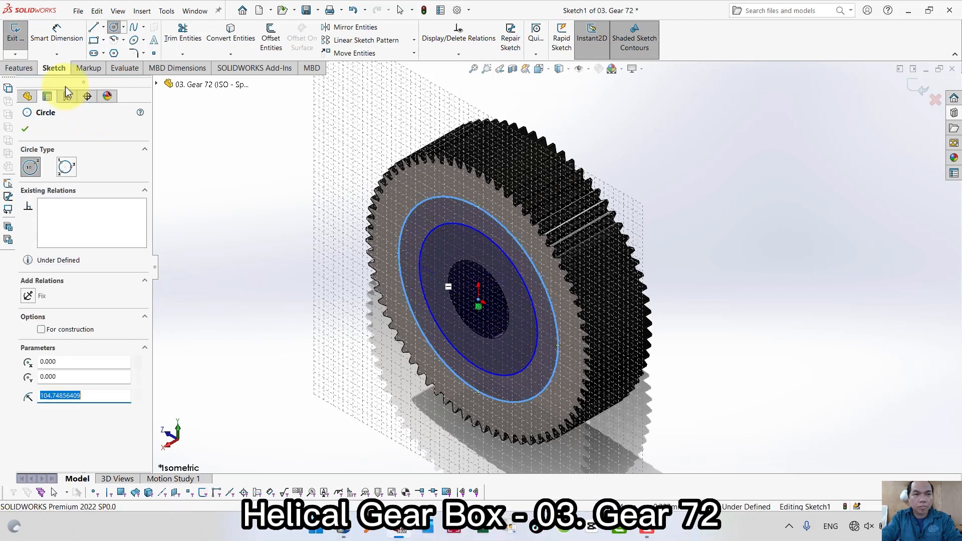
Dimension the inner circle's diameter to 130 mm and the outer circle's diameter to 240 mm.
left_click(55, 33)
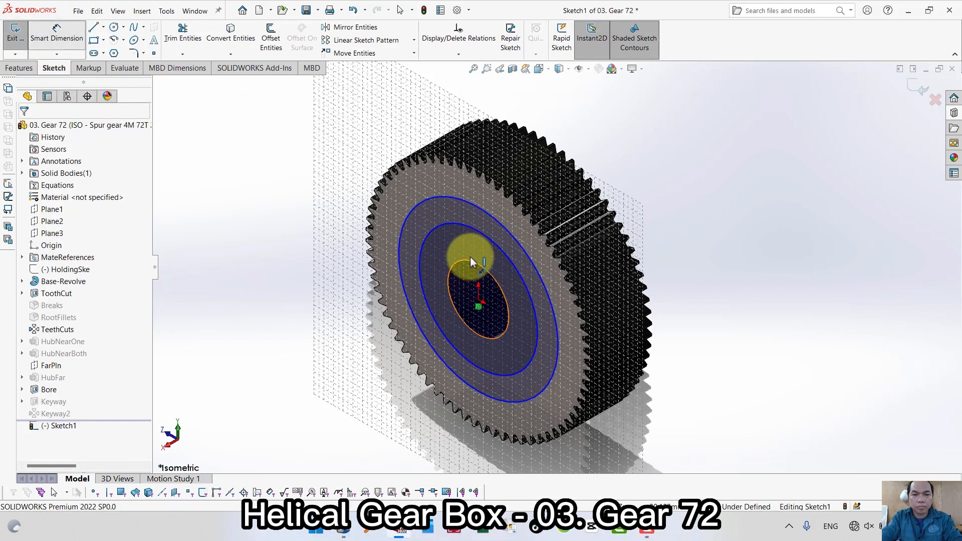
left_click(521, 273)
left_click(740, 351)
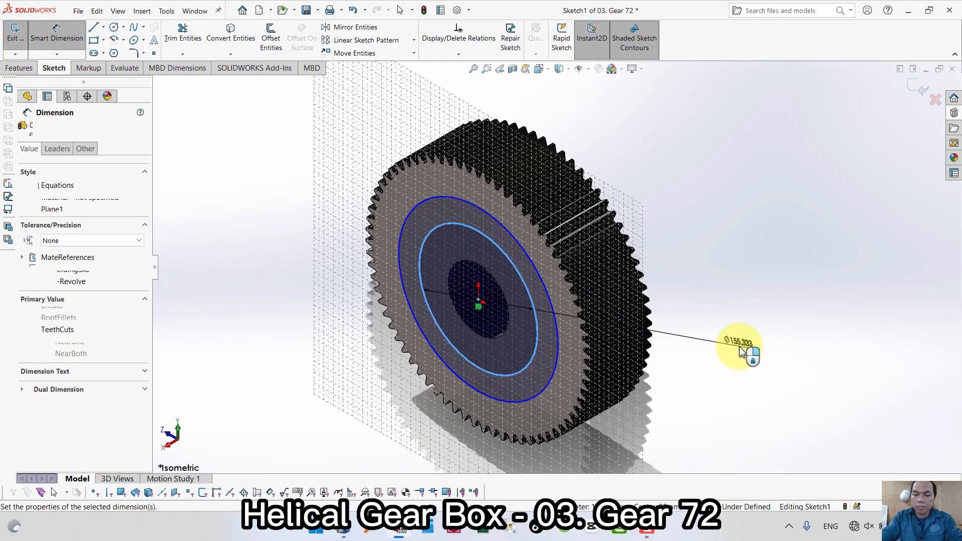
key("Return")
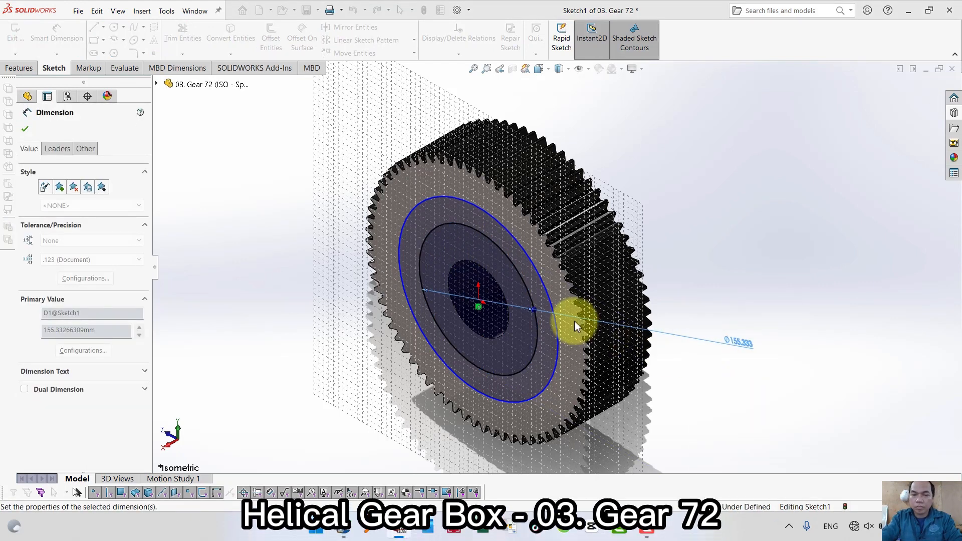
left_click(548, 296)
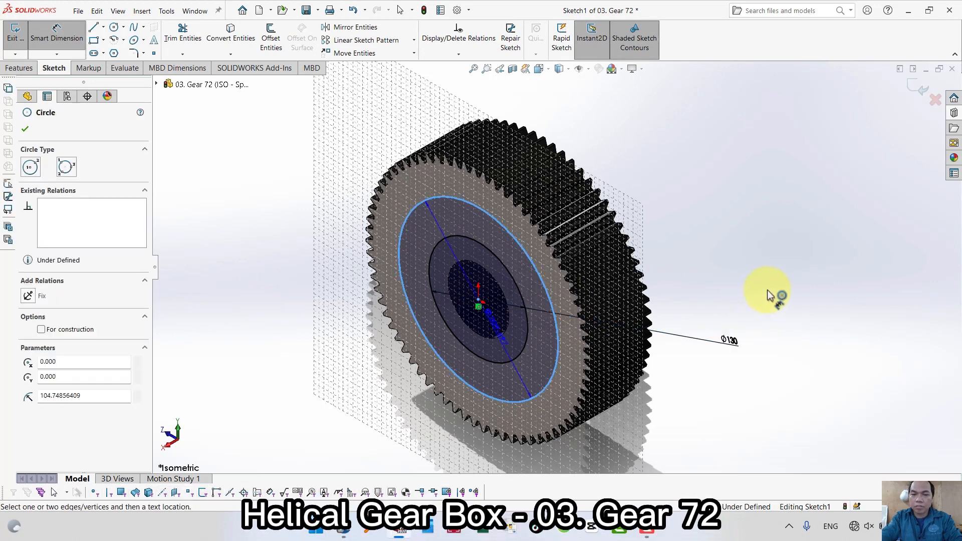
left_click(769, 295)
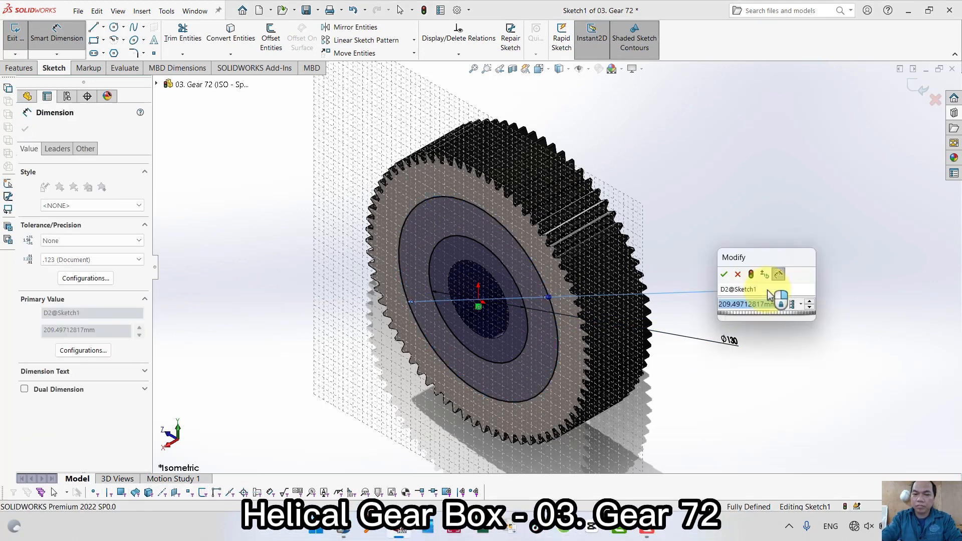
key("Return")
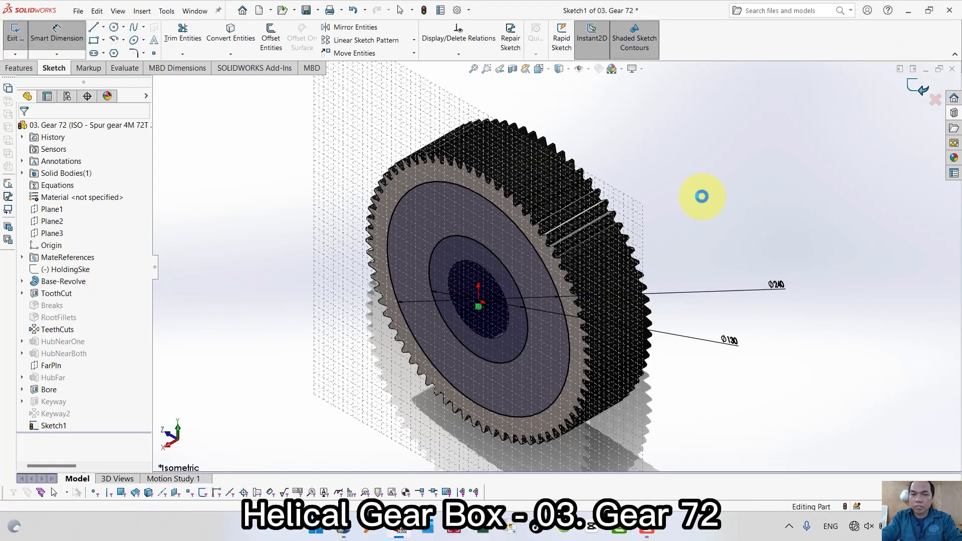
Finish the sketch and cut the ring between the two circles into the gear face to a blind depth of 30 mm.
key("s")
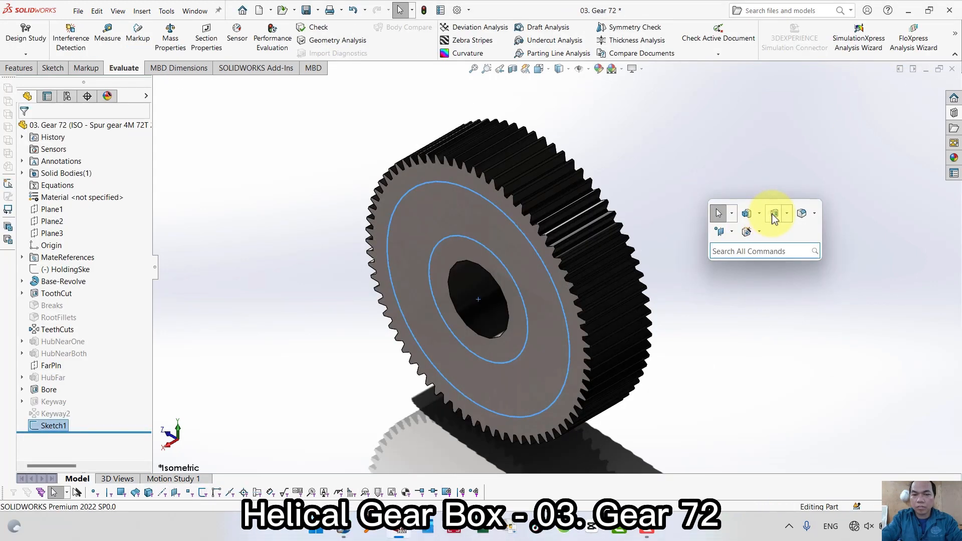
left_click(775, 215)
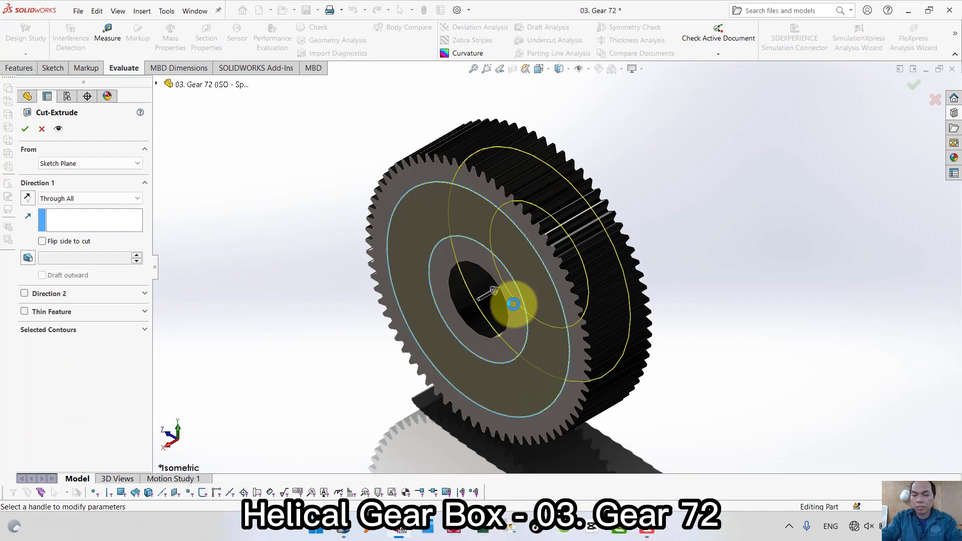
left_click(118, 200)
left_click(100, 208)
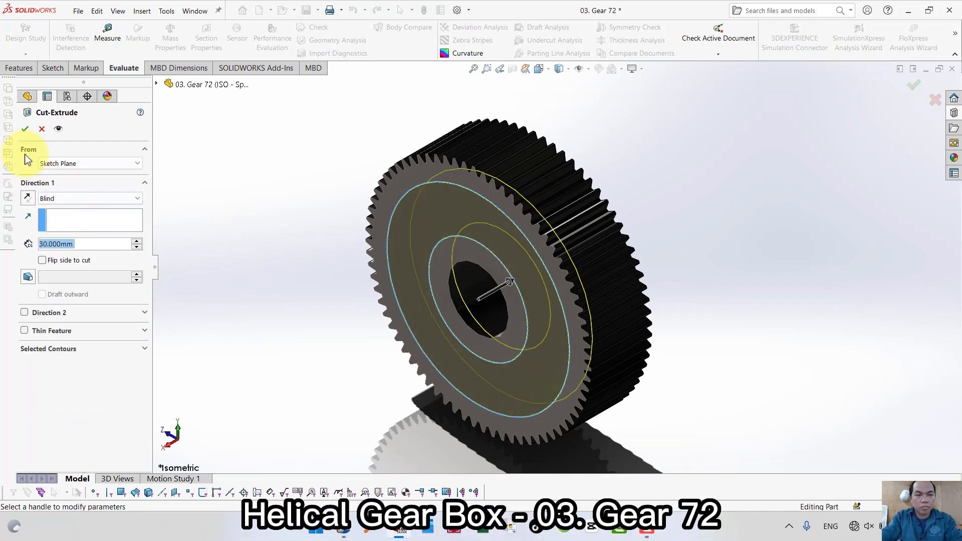
left_click(25, 128)
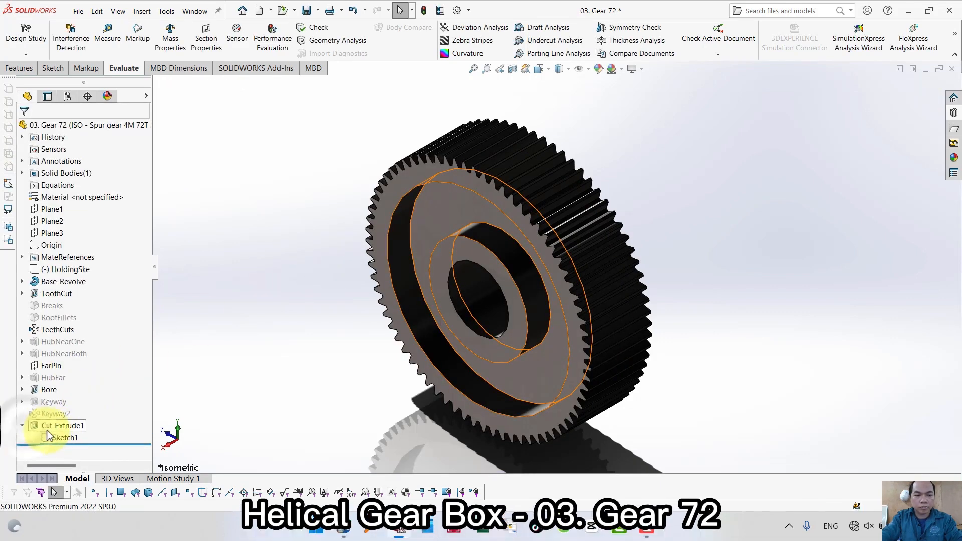
Reuse the ring sketch to cut a 30 mm deep recess into the gear's opposite face, starting from that face with the direction reversed.
left_click(59, 438)
key("s")
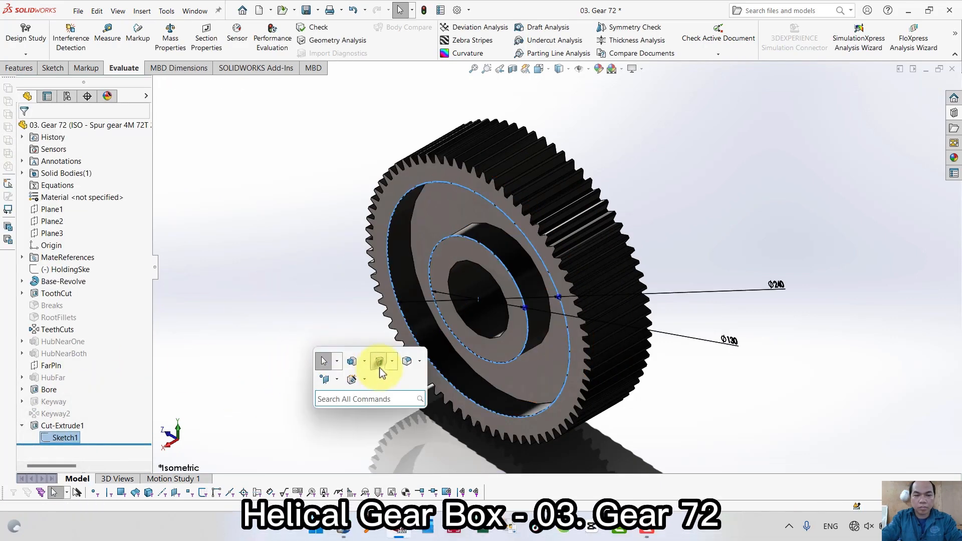
left_click(380, 368)
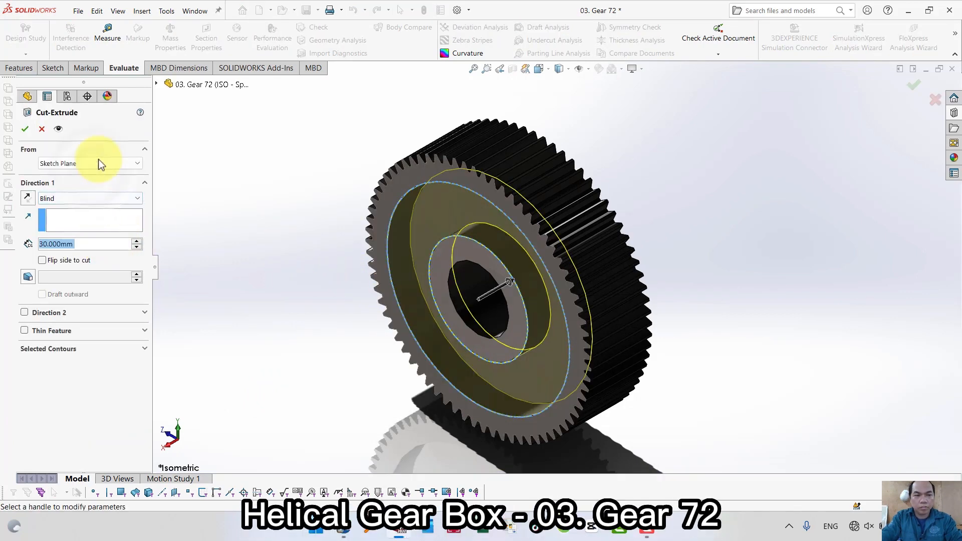
left_click(98, 164)
left_click(75, 174)
mouse_move(707, 209)
middle_mouse_down()
mouse_move(632, 231)
mouse_move(623, 290)
middle_mouse_up()
left_click(623, 290)
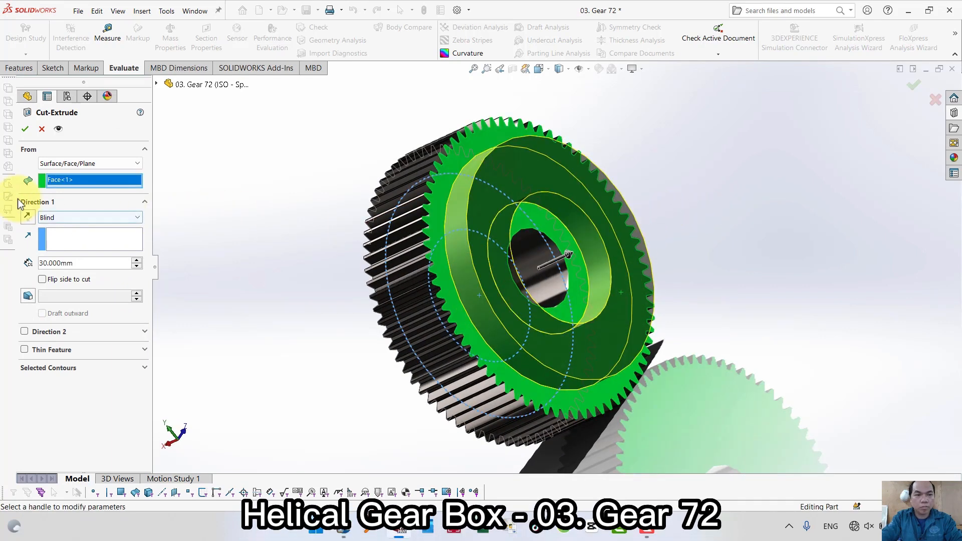
left_click(29, 219)
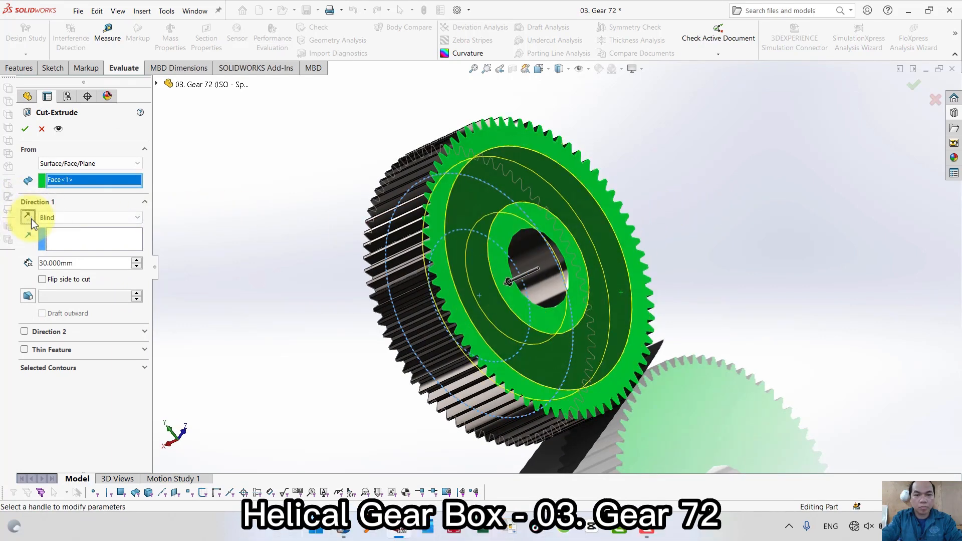
left_click(24, 129)
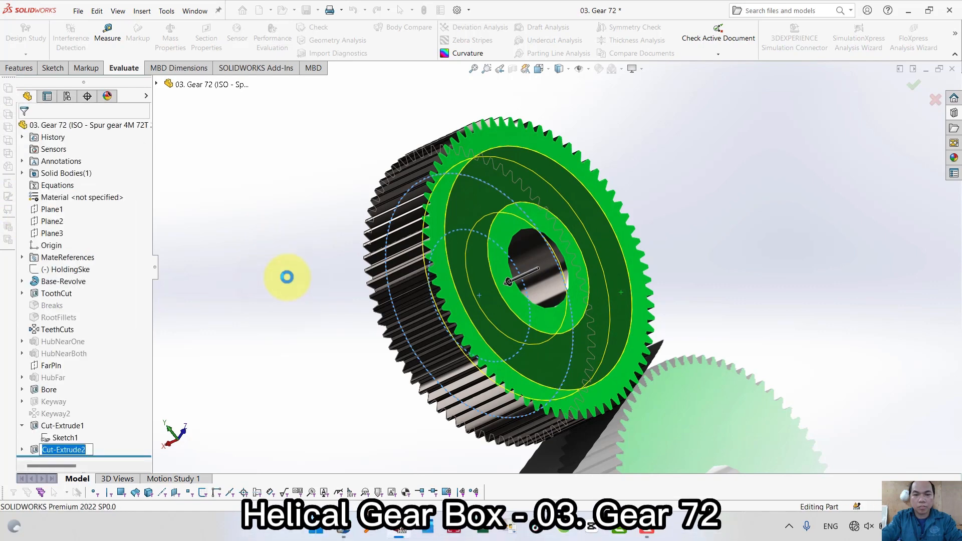
middle_click_drag(302, 273, 396, 221)
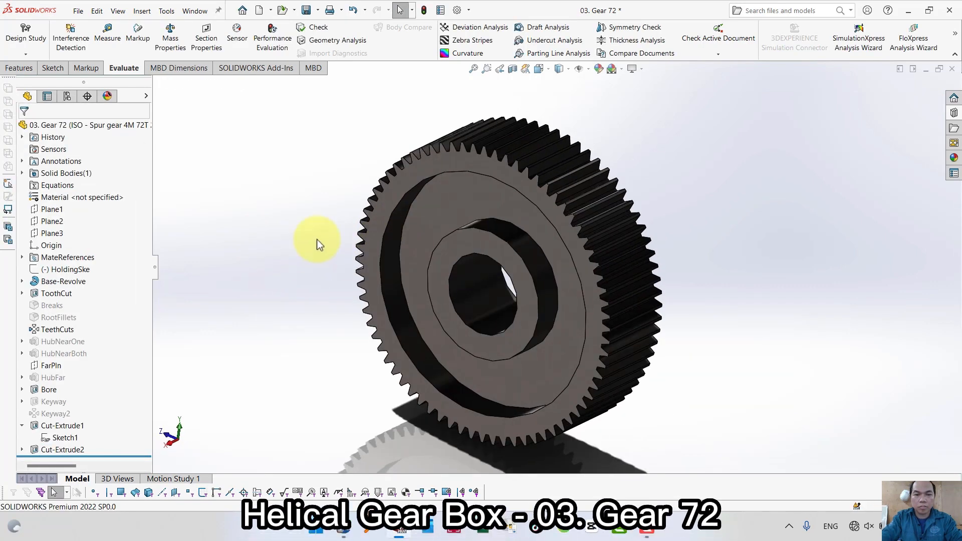
Sketch on the hub's front face a bore-centred circle of about 102 mm radius and a circle of about 14 mm radius centred on its top.
key("ctrl+7")
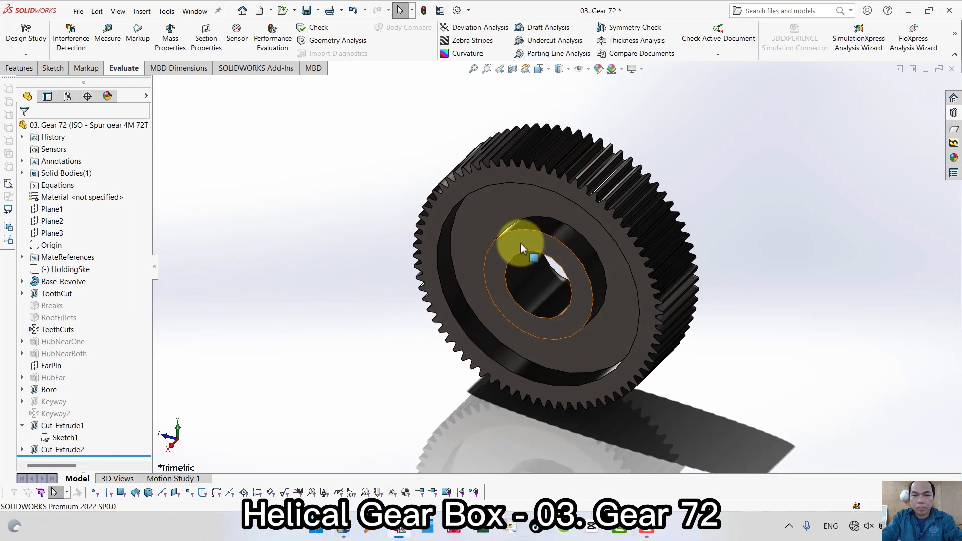
left_click(520, 242)
left_click(563, 218)
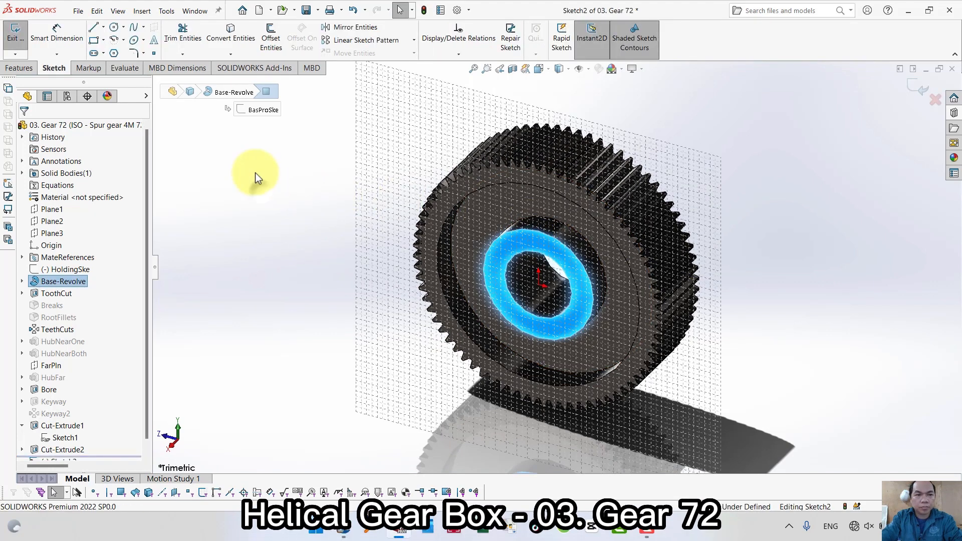
left_click(114, 26)
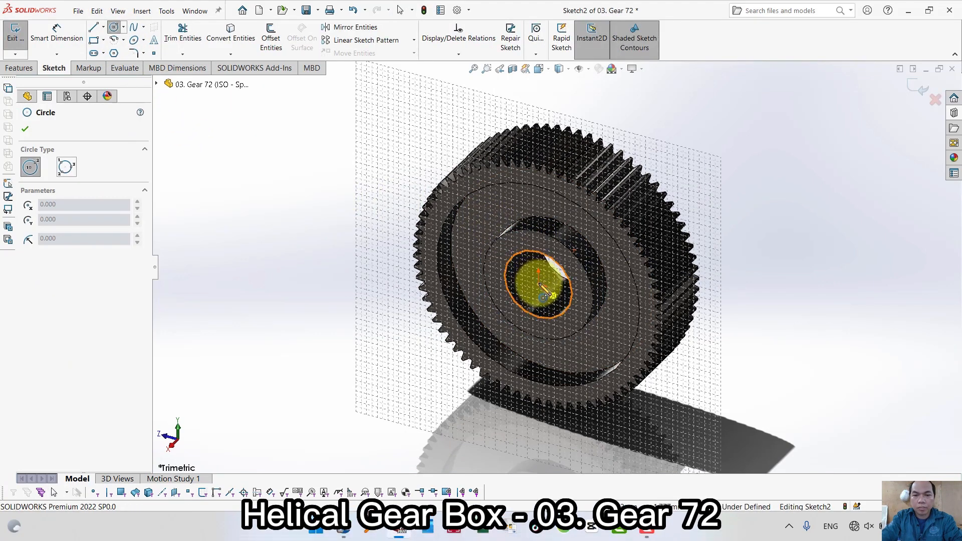
left_click(539, 290)
left_click(546, 209)
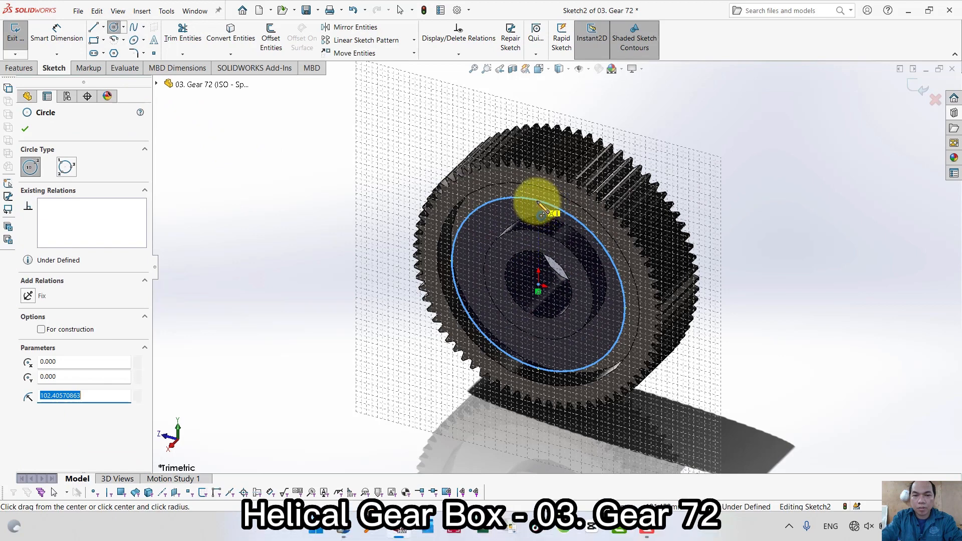
left_click(538, 200)
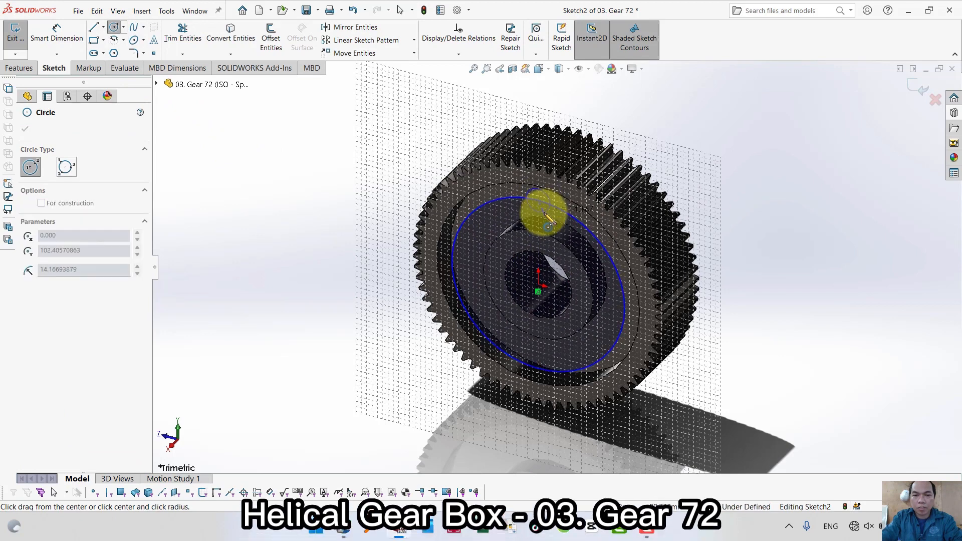
left_click(537, 212)
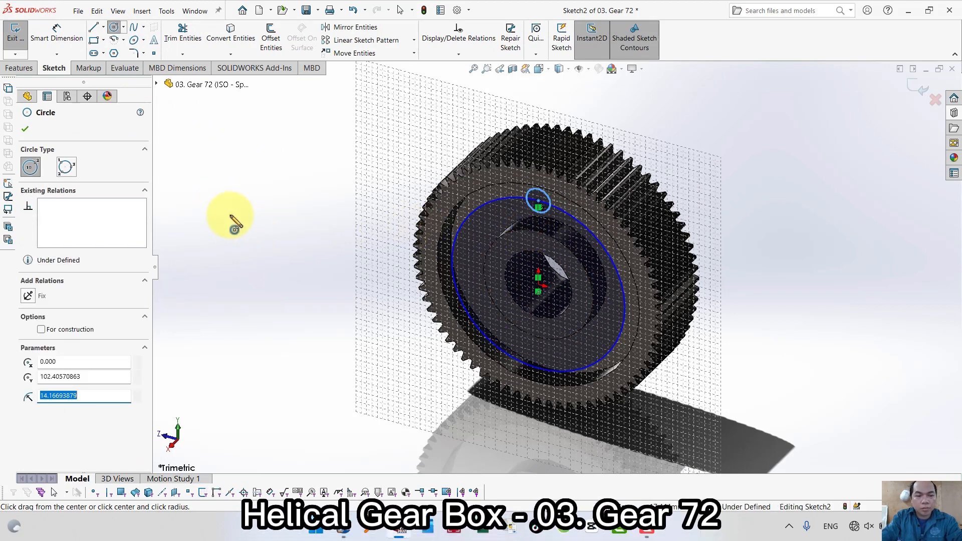
Dimension the small circle's diameter to 32 mm and the large circle's diameter to 185 mm, and finish the sketch.
key("s")
left_click(275, 231)
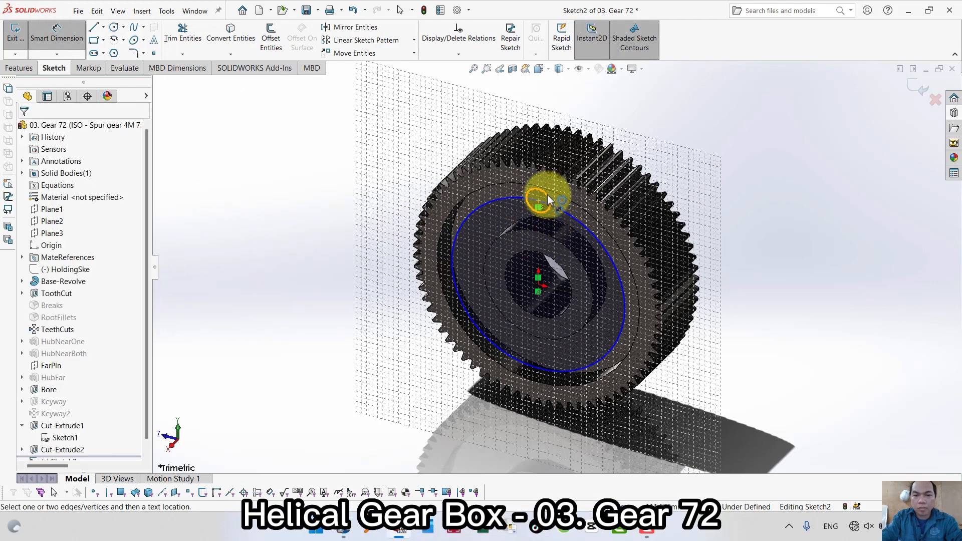
left_click(547, 194)
left_click(775, 195)
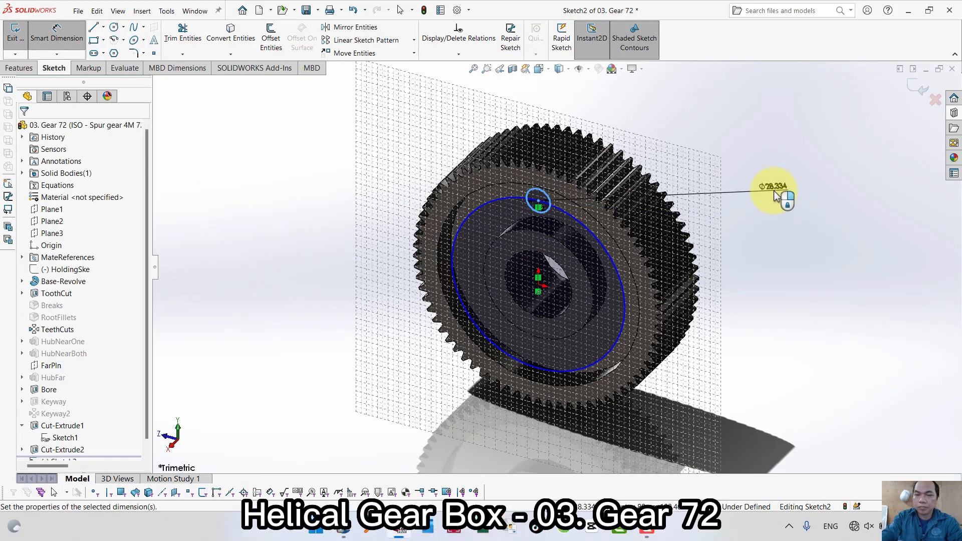
type("32")
key("Return")
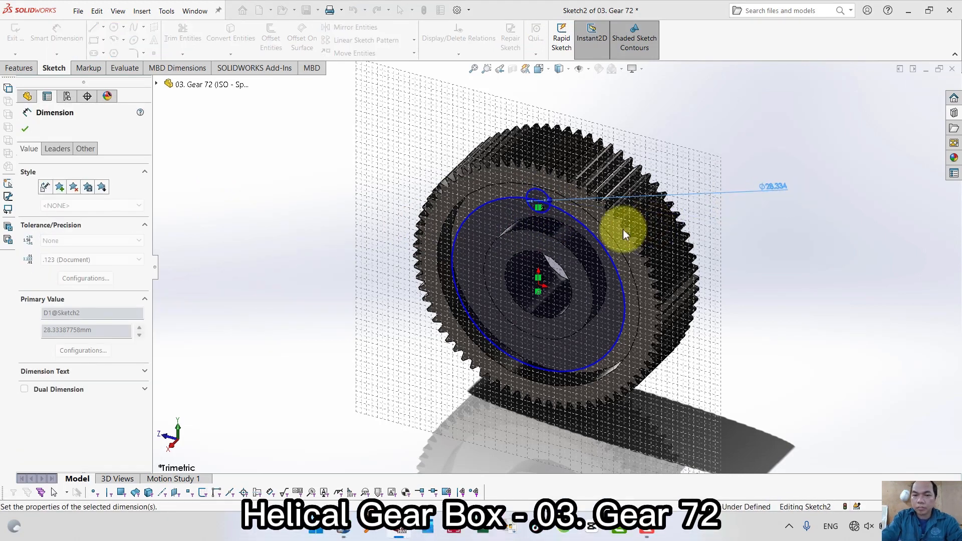
left_click(750, 314)
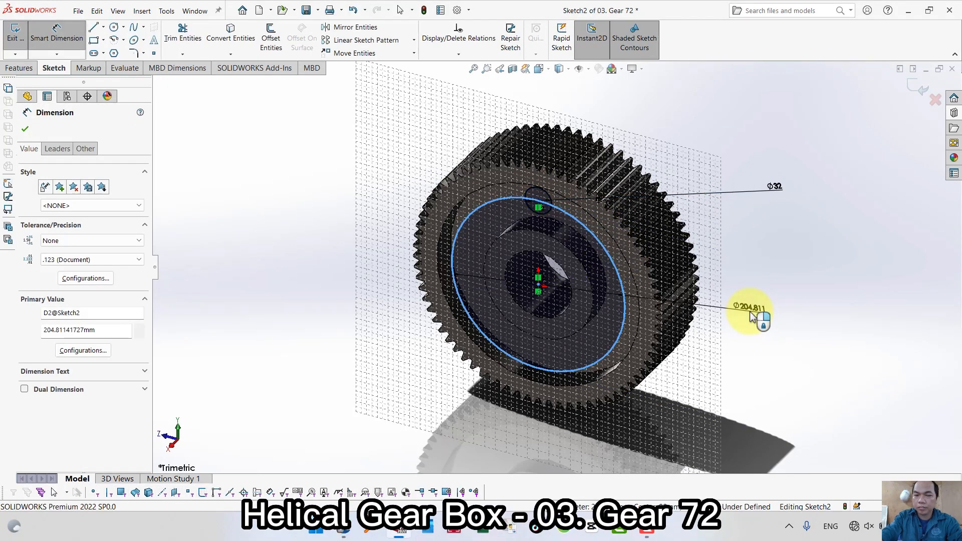
key("Return")
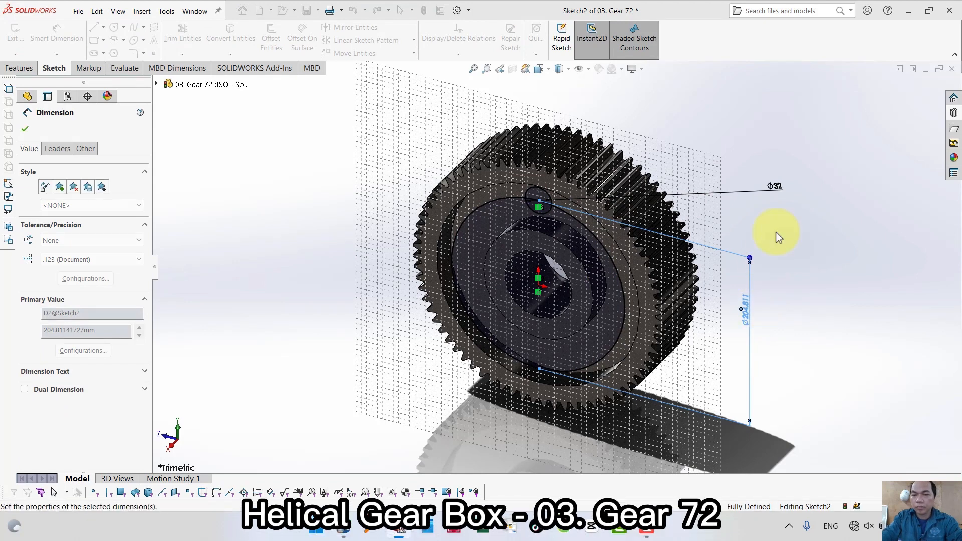
left_click(822, 134)
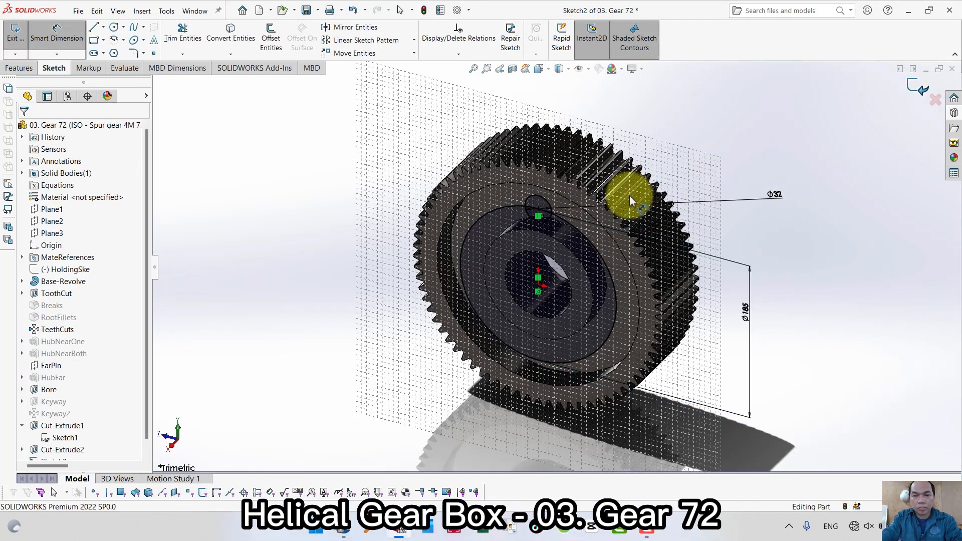
Cut only the small circle's regions all the way through the gear to make a hole in the recessed web.
key("s")
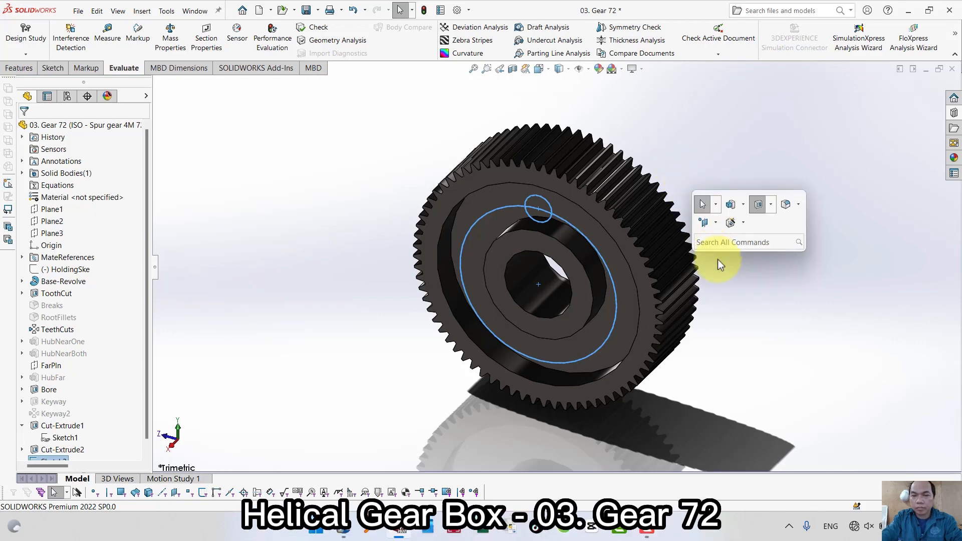
left_click(761, 207)
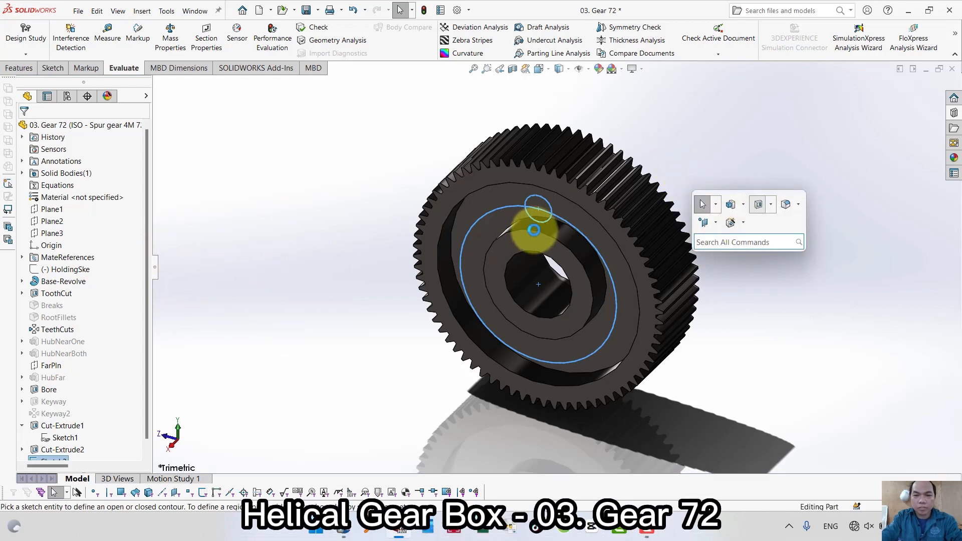
left_click(540, 219)
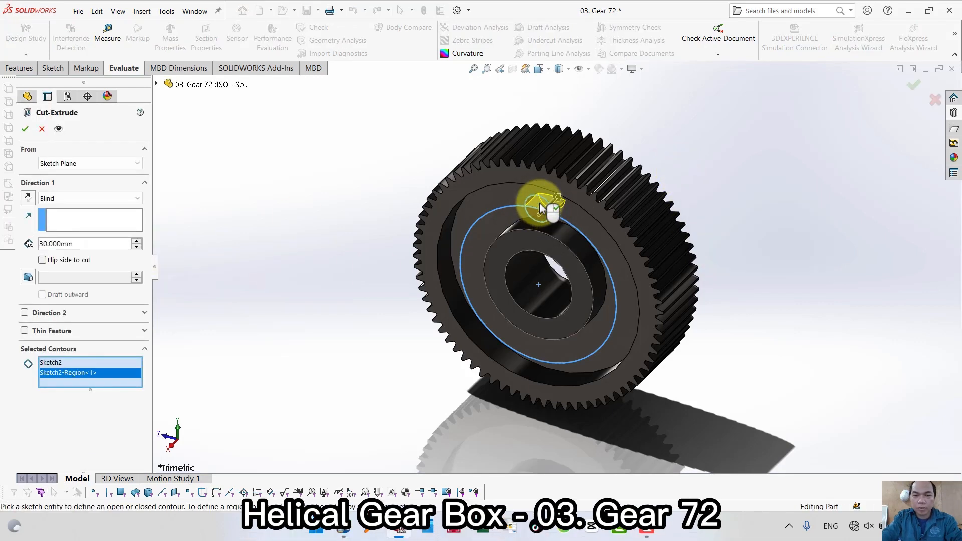
left_click(538, 205)
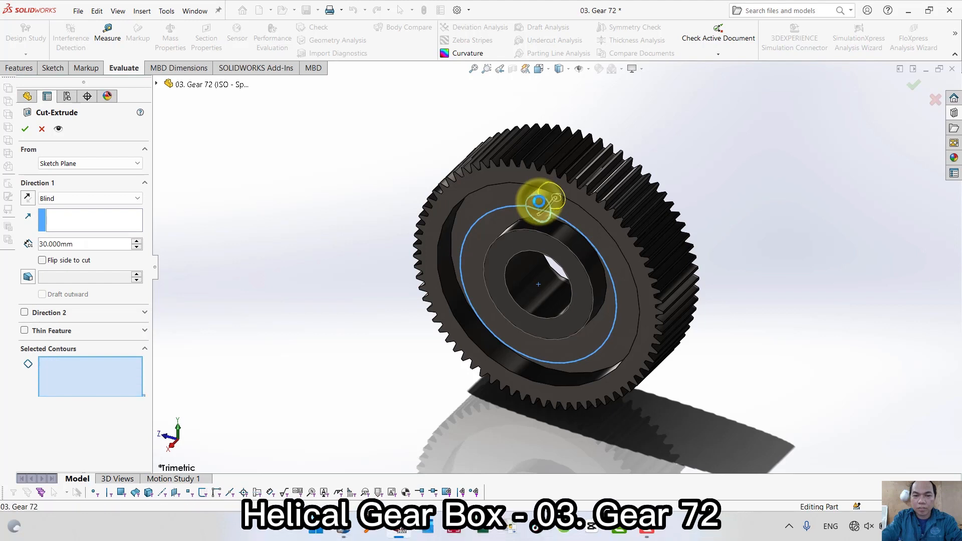
left_click(80, 199)
left_click(75, 210)
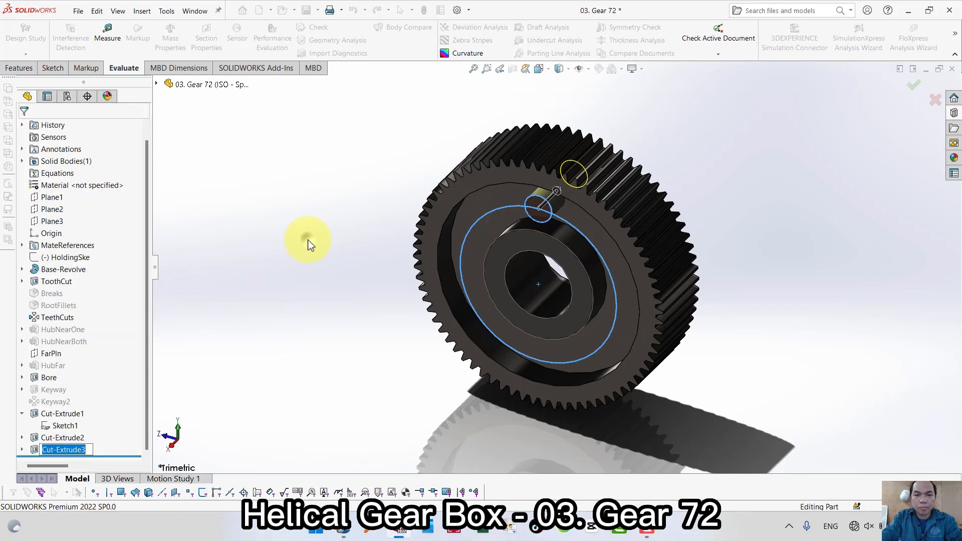
Create a circular pattern of the hole cut around the hub's cylindrical face with 6 equally spaced instances over 360 degrees.
left_click(20, 68)
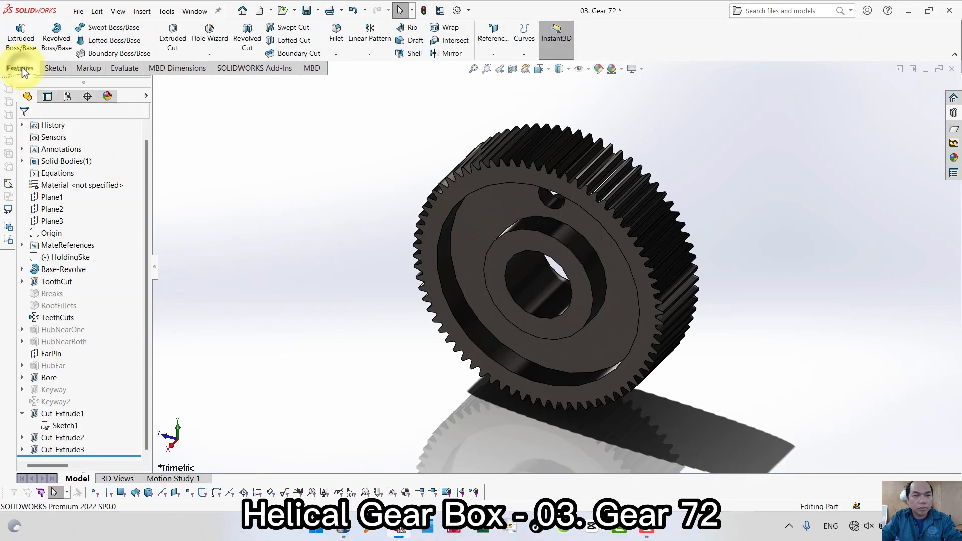
left_click(372, 52)
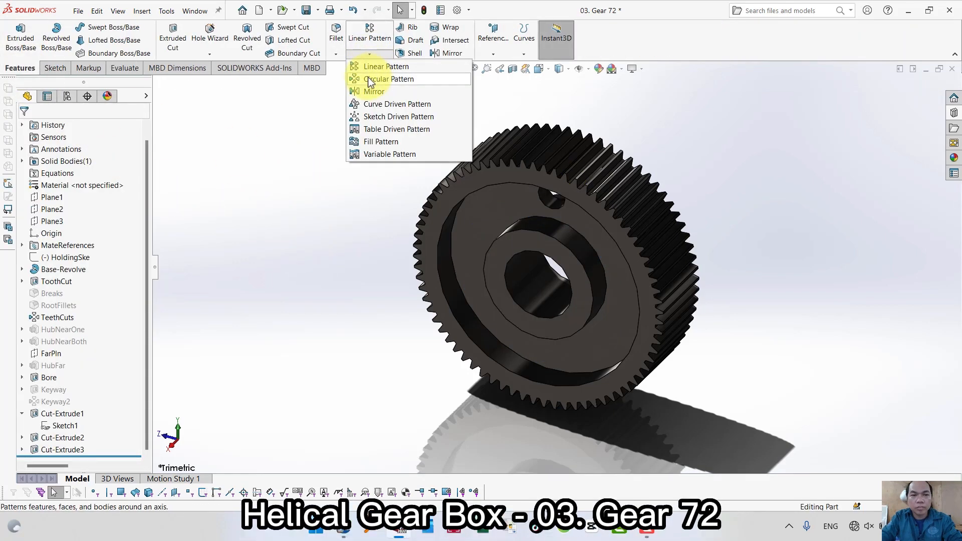
left_click(368, 78)
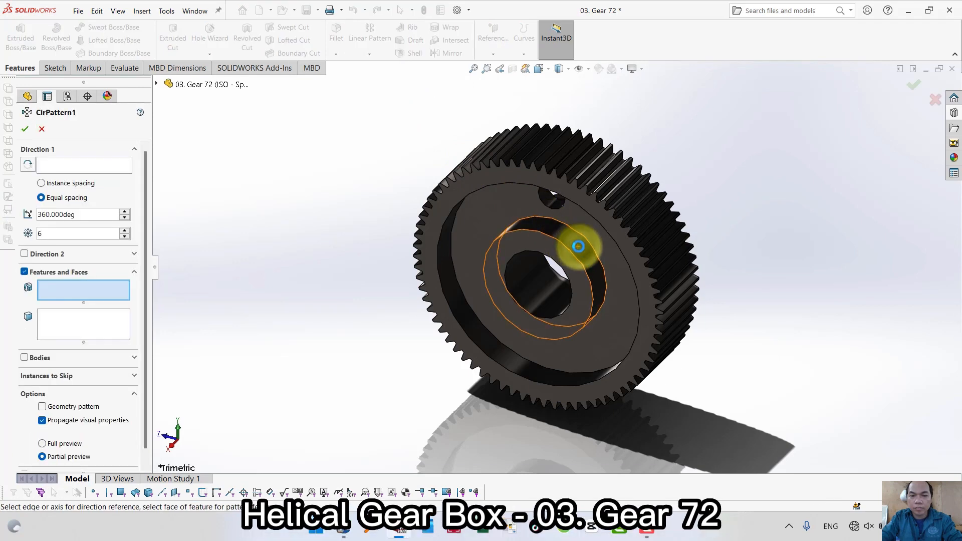
left_click(577, 246)
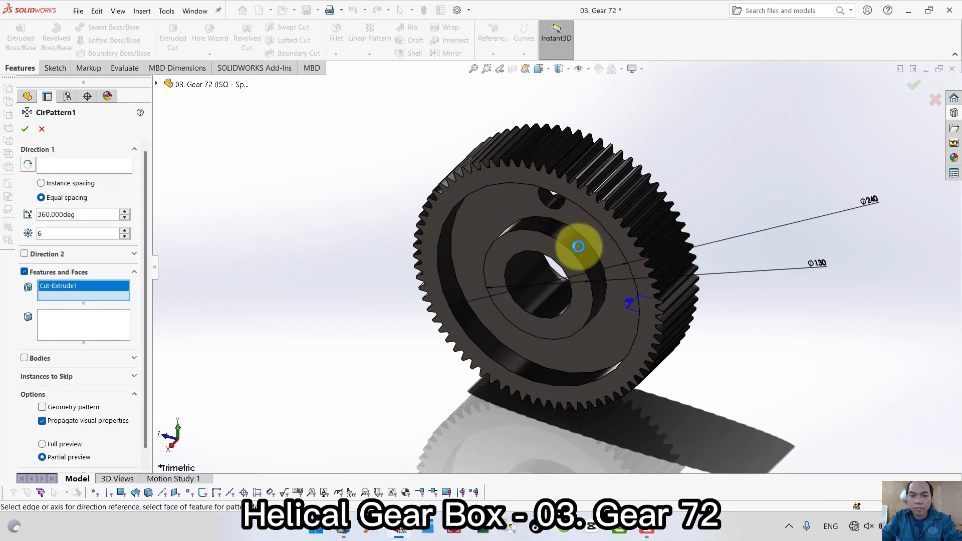
right_click(57, 281)
left_click(91, 287)
left_click(64, 161)
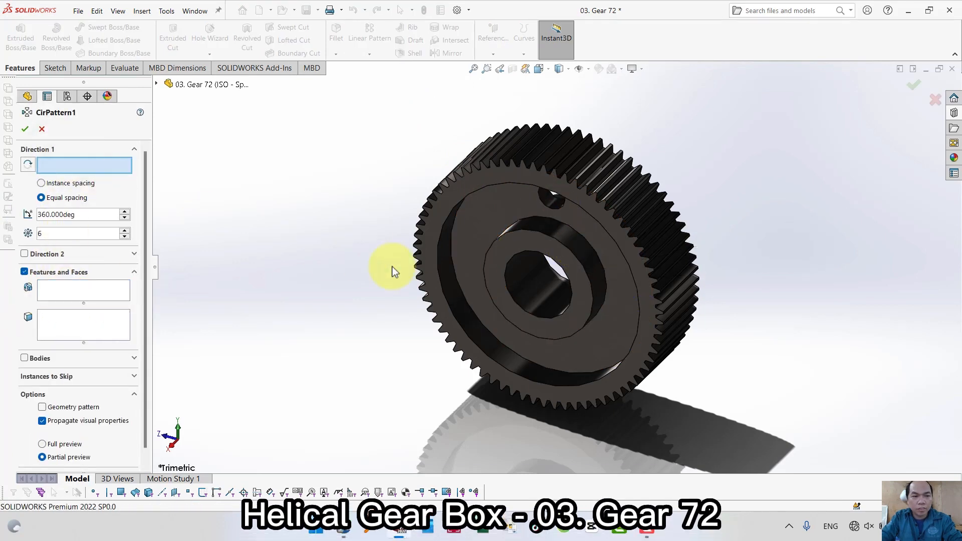
left_click(560, 236)
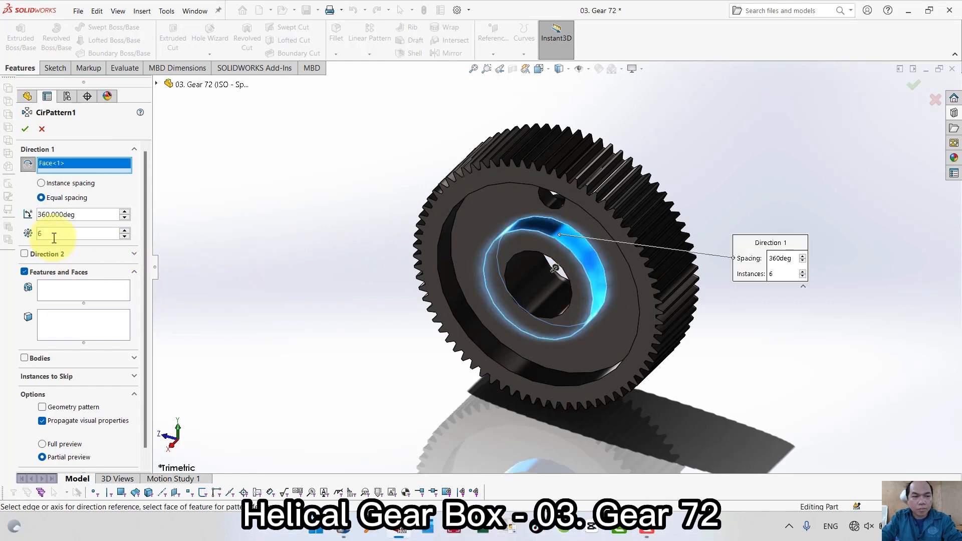
left_click(61, 316)
left_click(64, 290)
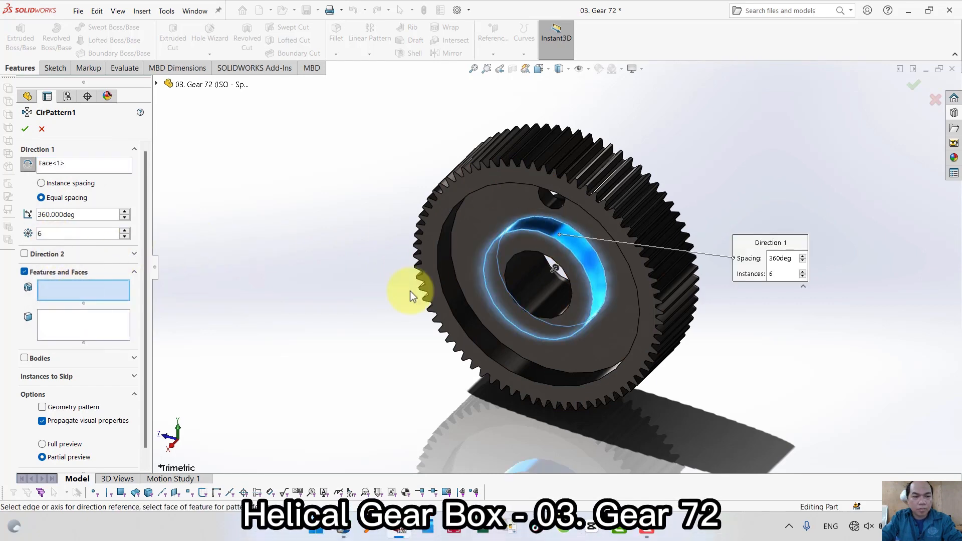
left_click(556, 203)
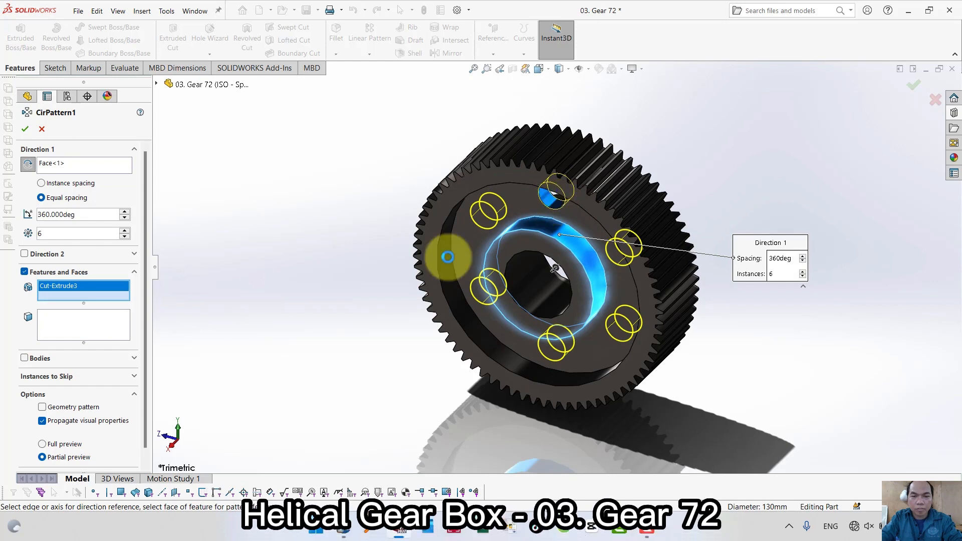
right_click(327, 305)
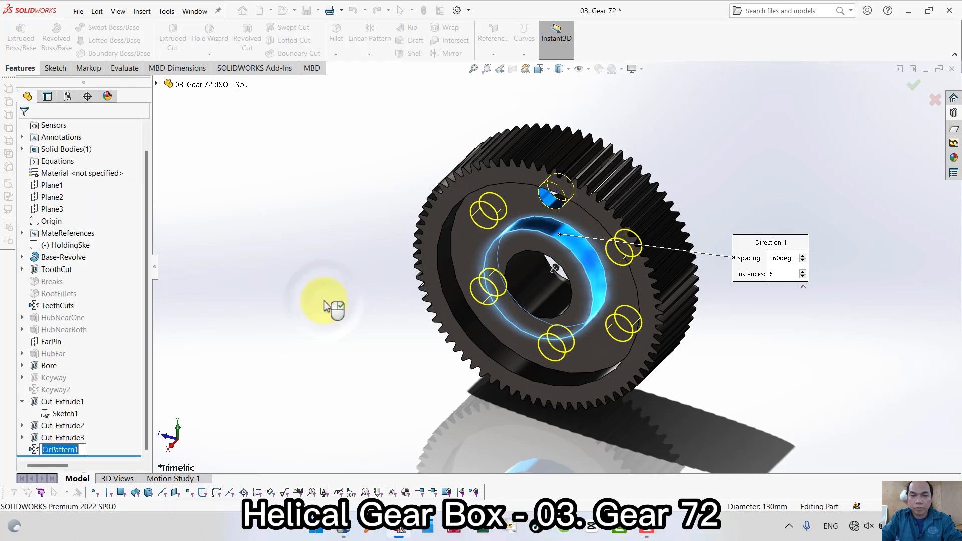
Sketch on the hub's front face a center rectangle about 20 mm wide and 24 mm high, centred on the top of the bore edge.
left_click(540, 239)
left_click(582, 212)
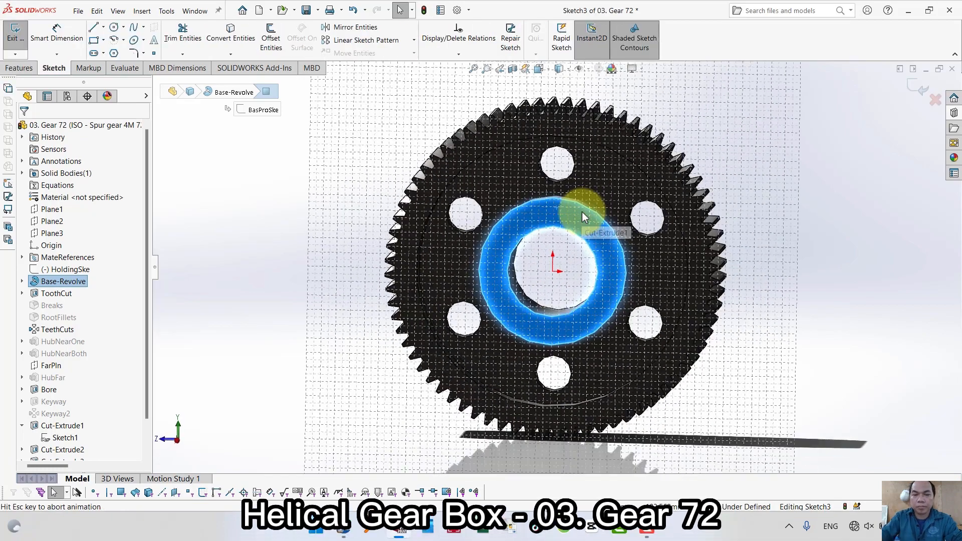
key("Escape")
key("s")
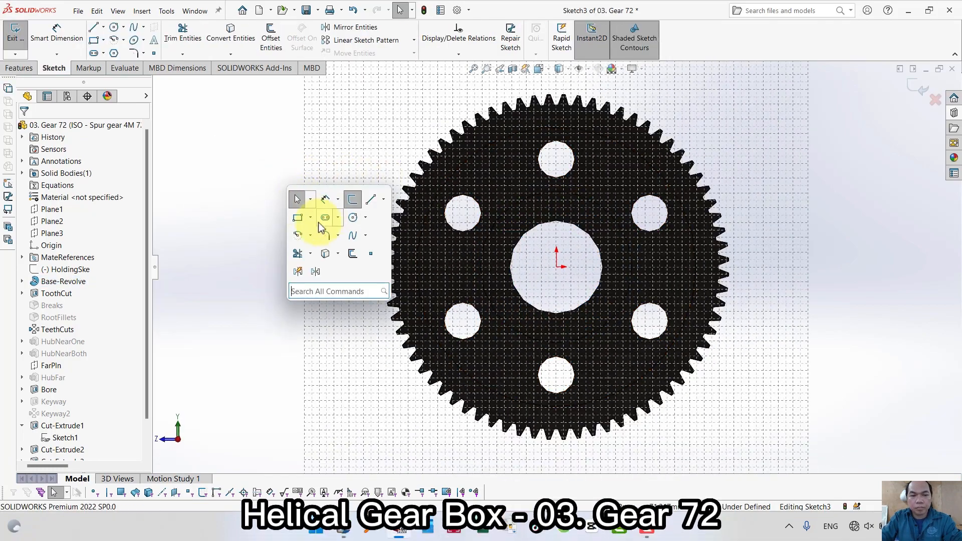
left_click(298, 219)
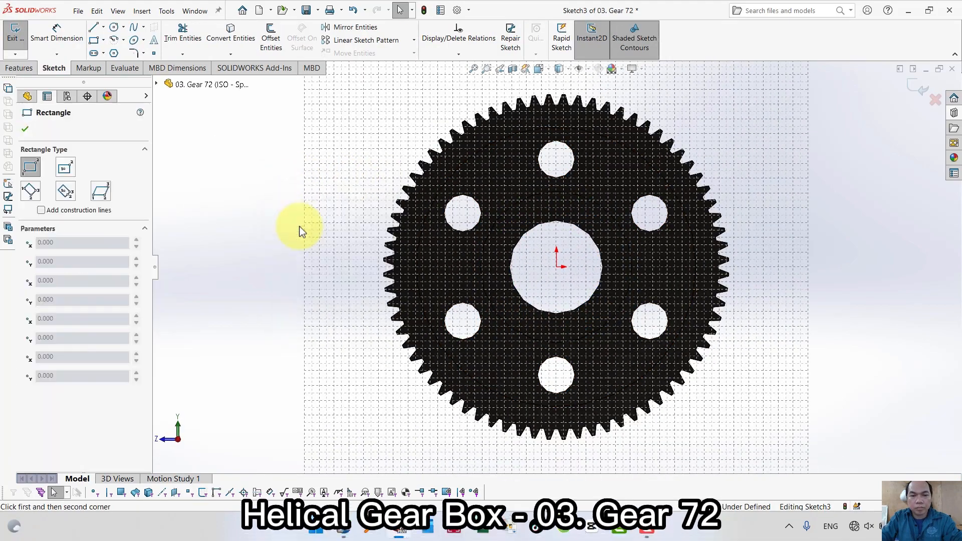
left_click(65, 169)
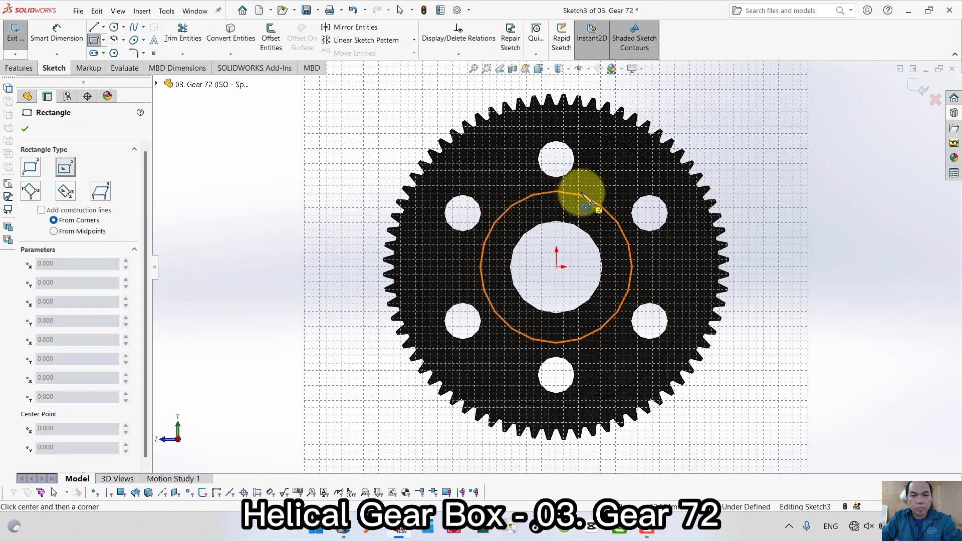
left_click(556, 220)
left_click(567, 206)
Dimension the rectangle's width to 16 mm and its height to 12 mm.
key("s")
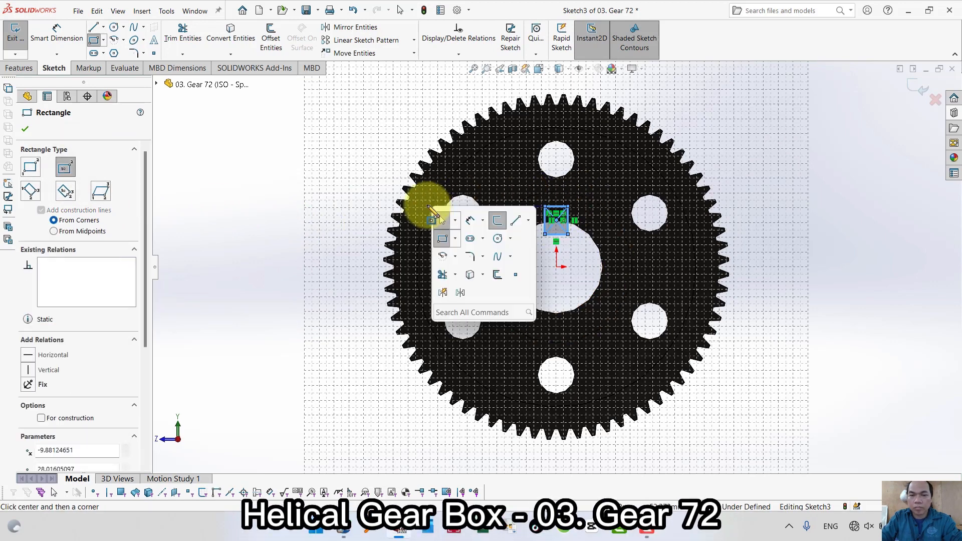
left_click(470, 221)
left_click(556, 187)
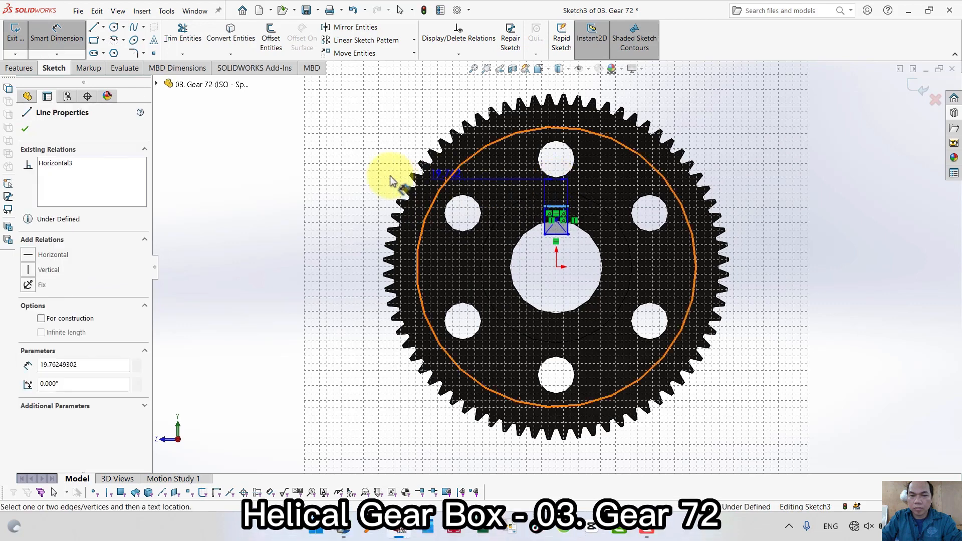
left_click(384, 178)
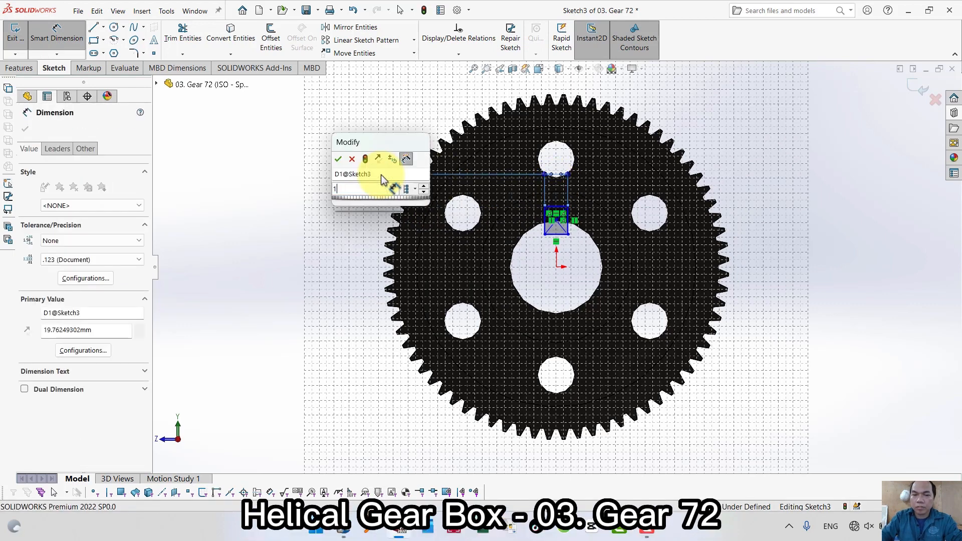
type("16")
key("Return")
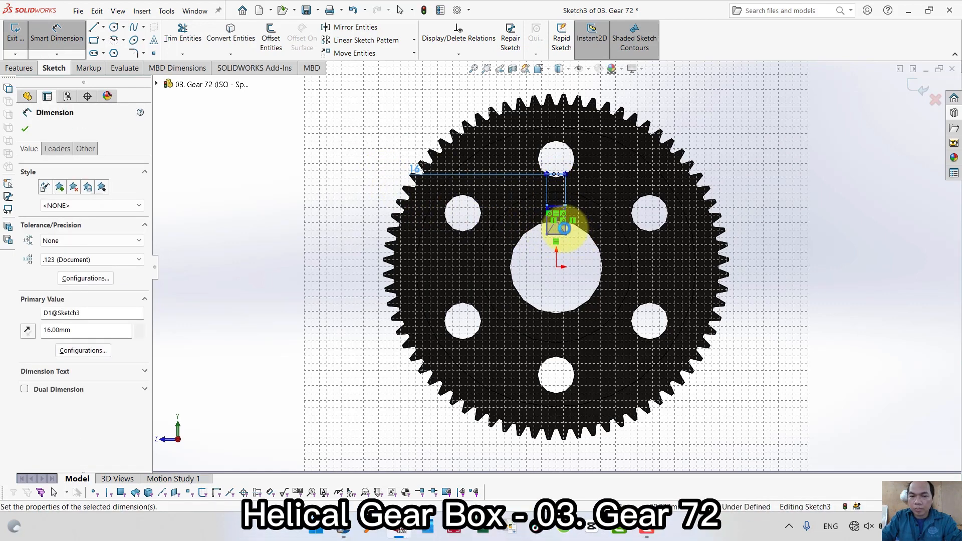
left_click(610, 232)
left_click(613, 230)
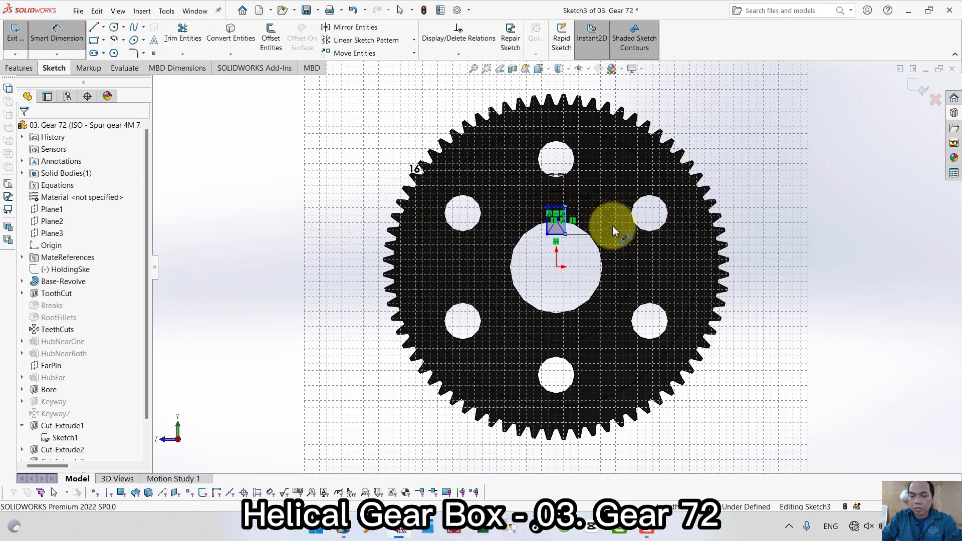
type("2")
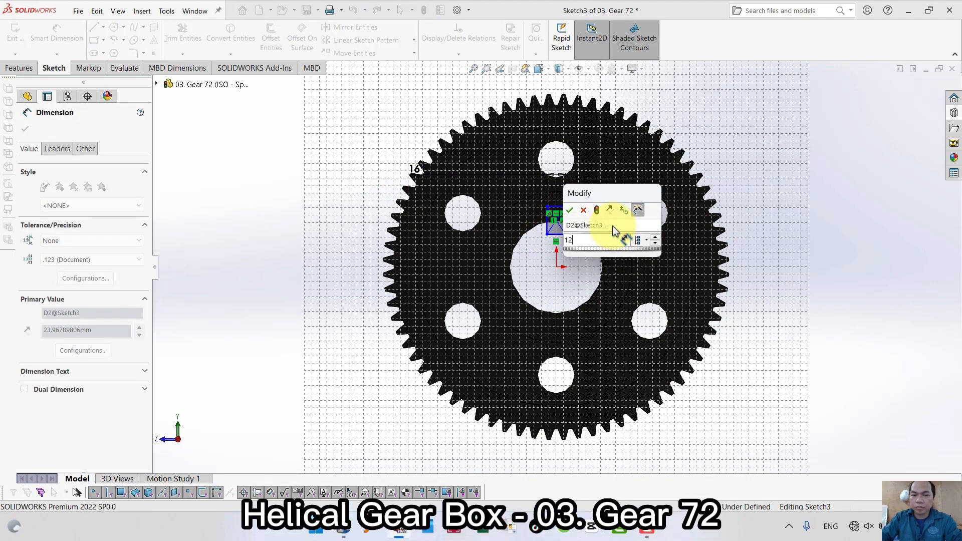
key("Return")
key("Escape")
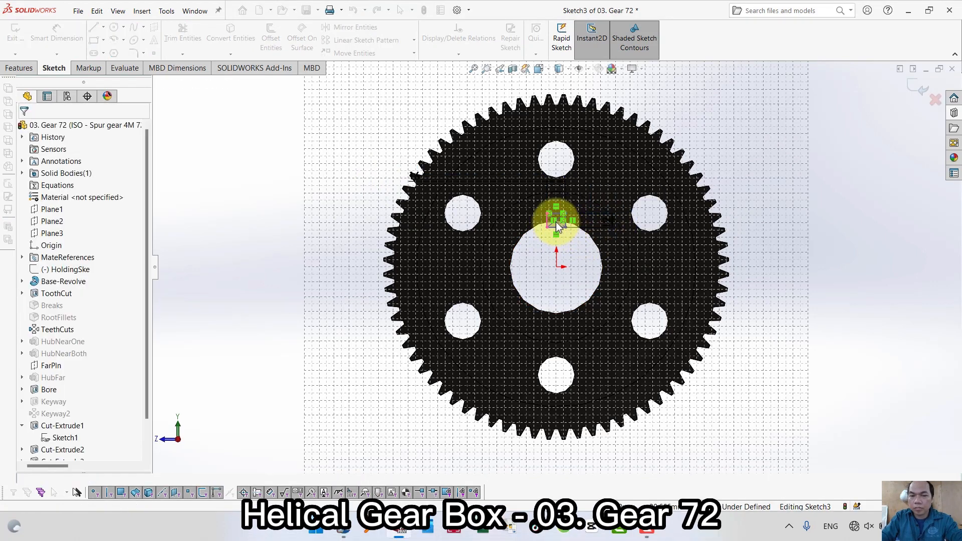
Finish the sketch and cut the rectangle through the hub to form a keyway at the top of the bore.
scroll(558, 227, "down", 5)
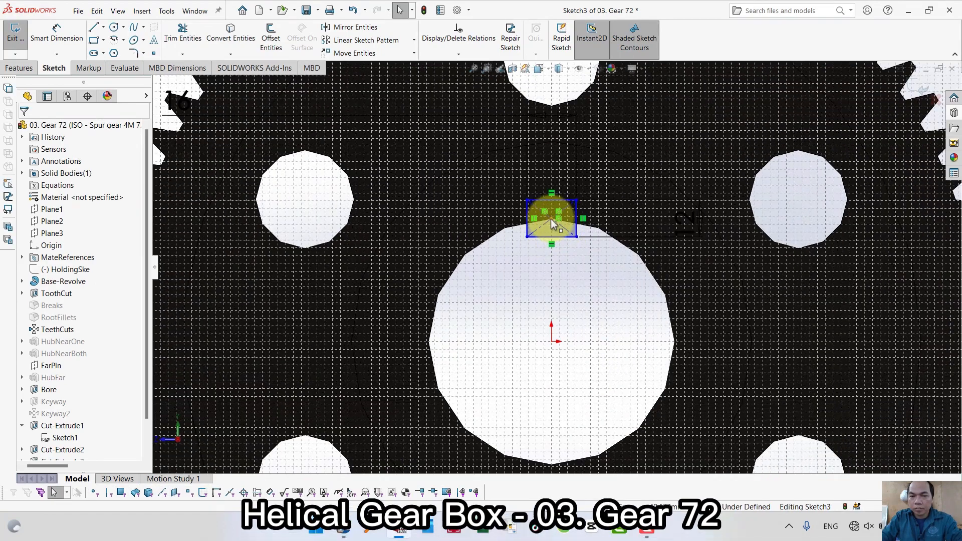
left_click(553, 220)
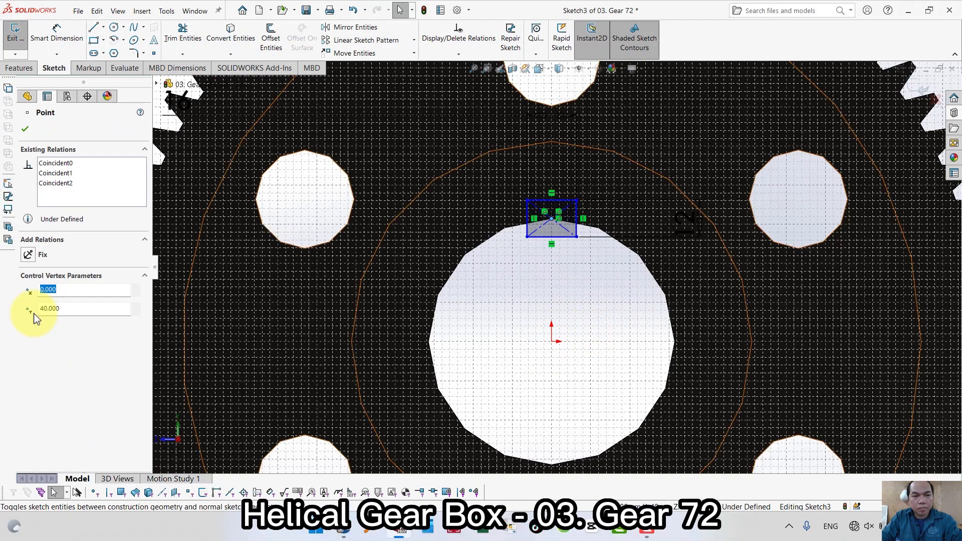
key("Escape")
scroll(827, 129, "up", 3)
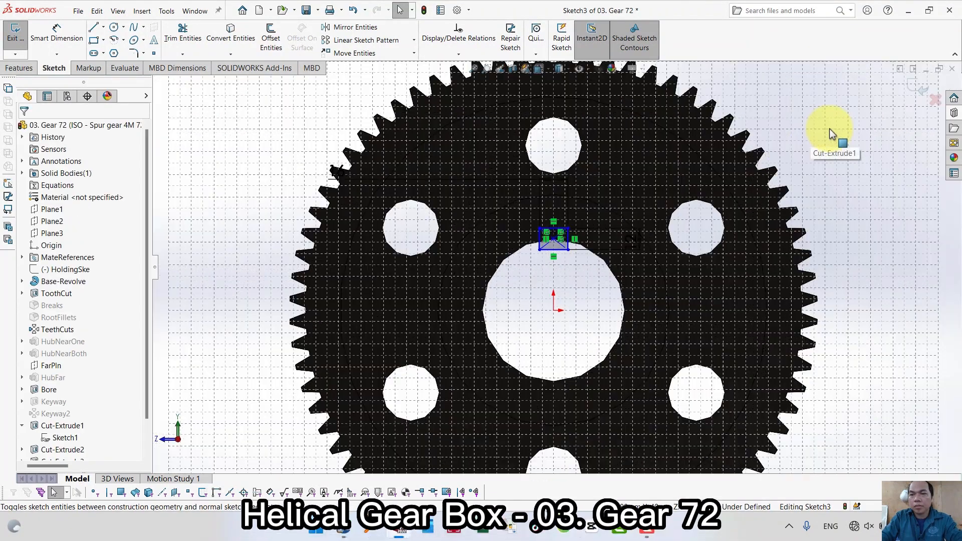
key("z")
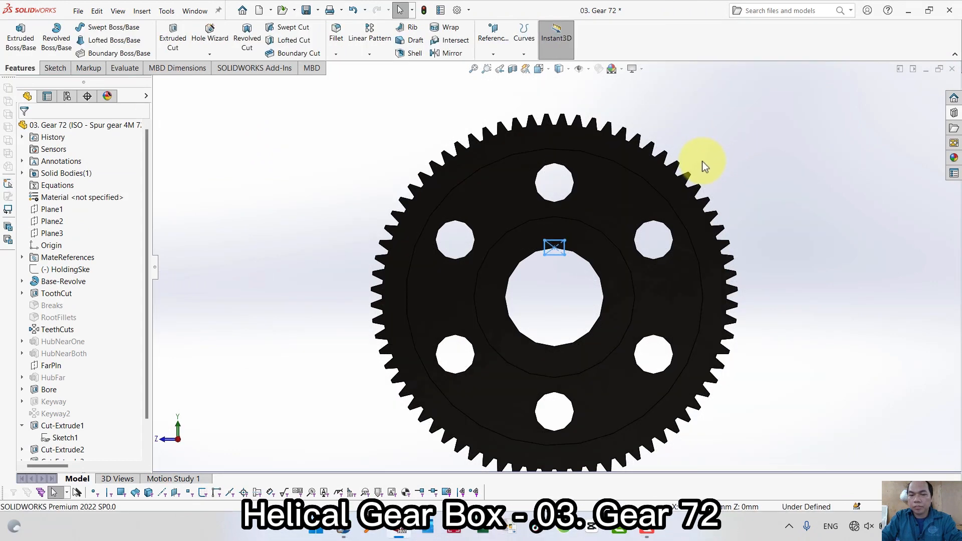
middle_click_drag(702, 161, 715, 214)
key("s")
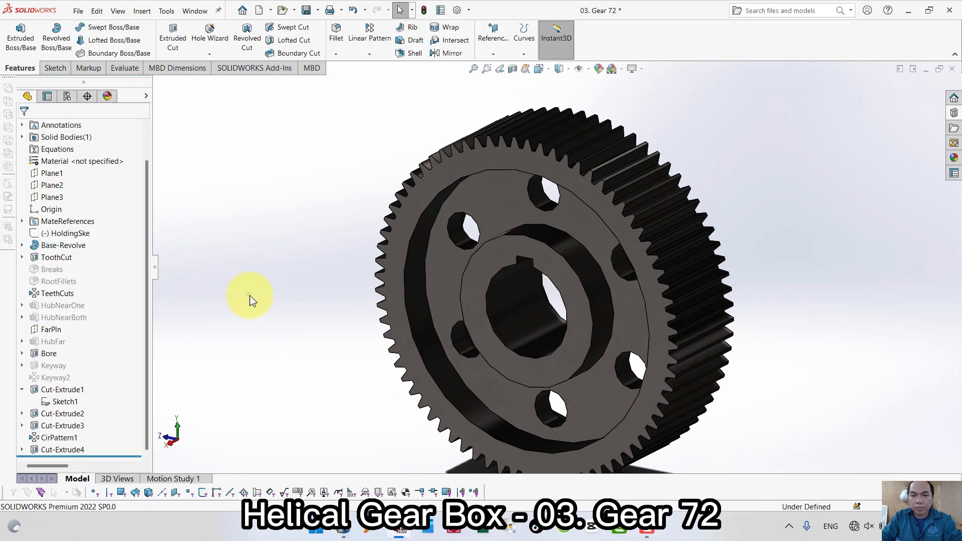
Fillet the four circular edges where the recessed web meets the rim and hub on both sides with a 5 mm radius.
key("s")
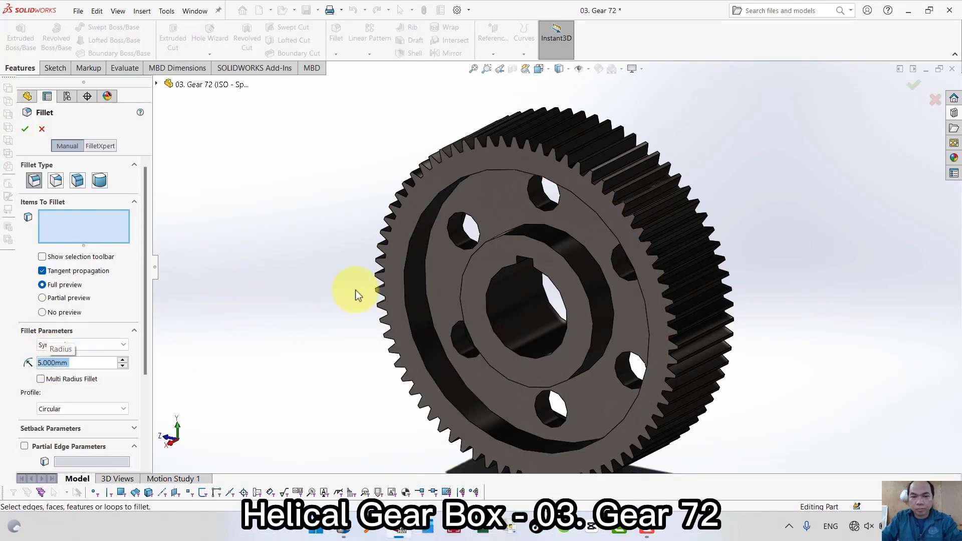
left_click(626, 262)
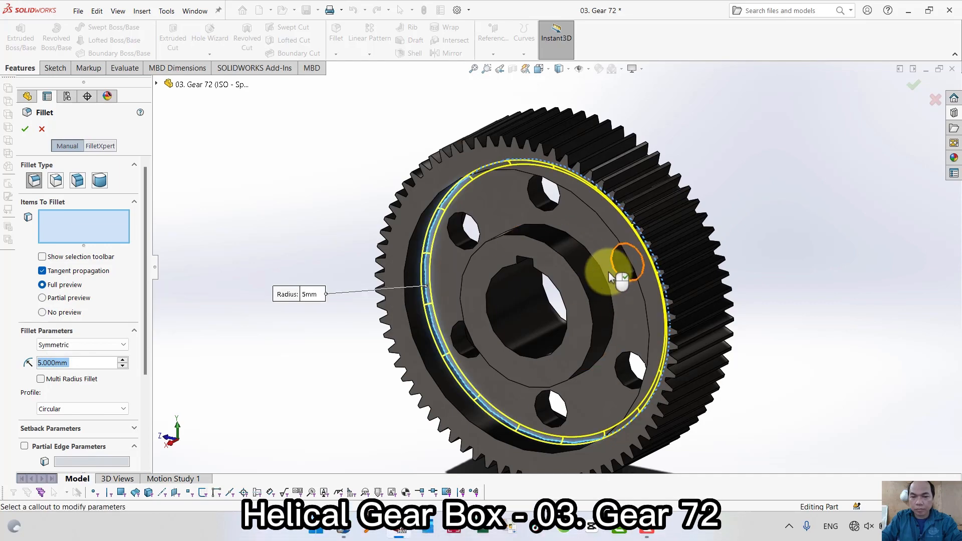
left_click(615, 274)
middle_click_drag(730, 258, 683, 287)
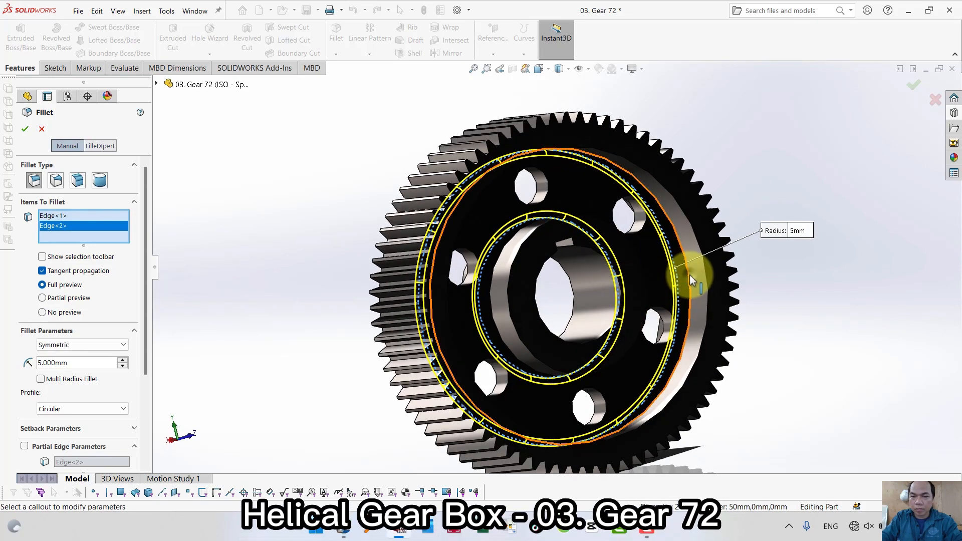
left_click(689, 277)
left_click(494, 304)
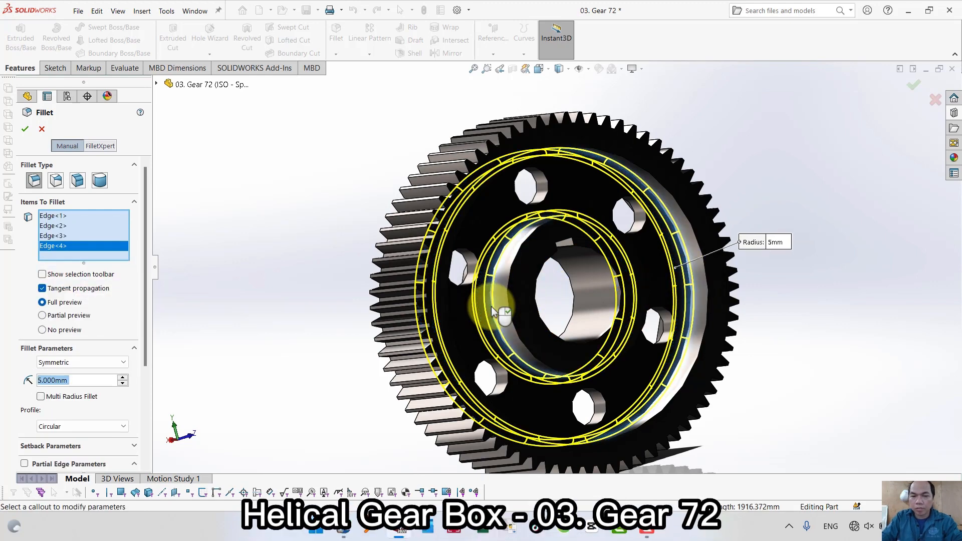
right_click(797, 186)
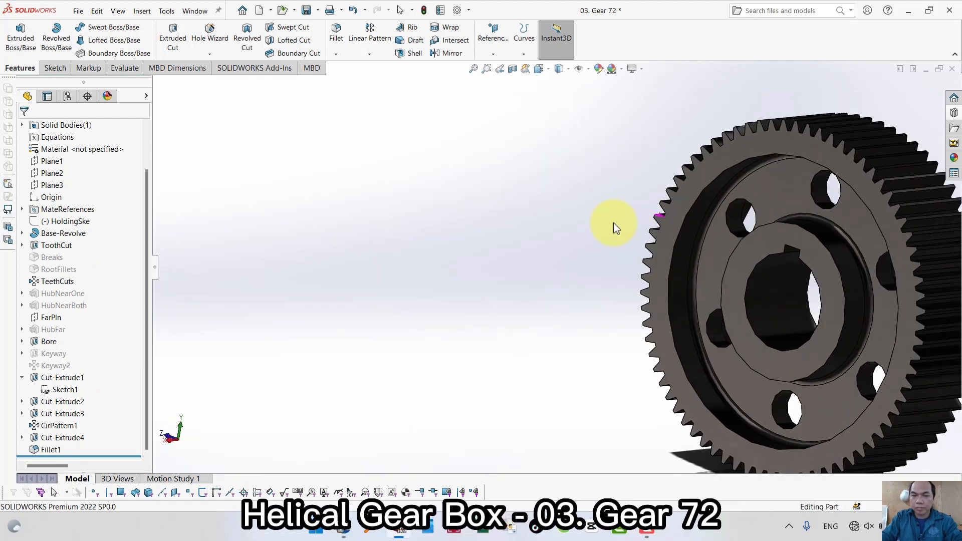
Start a 2 mm by 45° chamfer and select the cylindrical faces of all six web holes.
right_click_drag(330, 330, 401, 233)
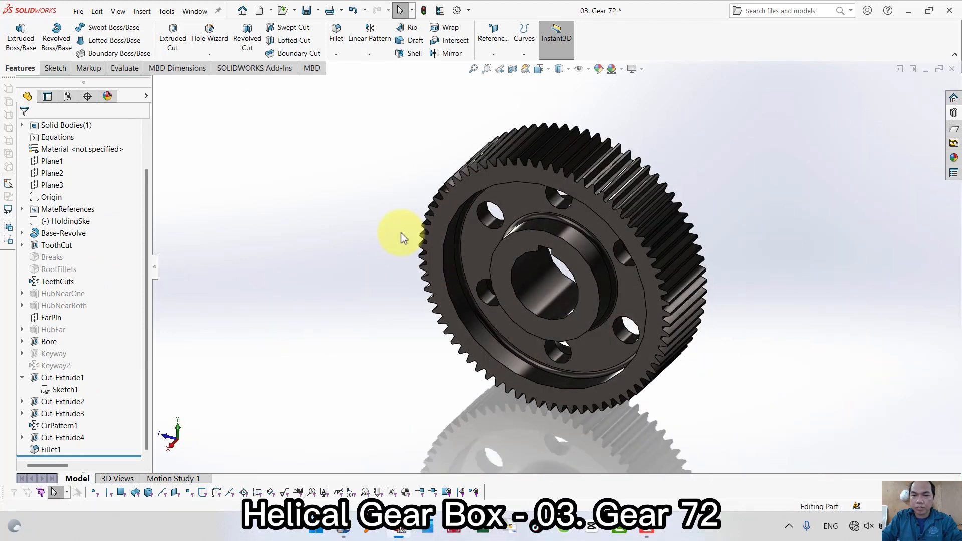
key("s")
left_click(864, 303)
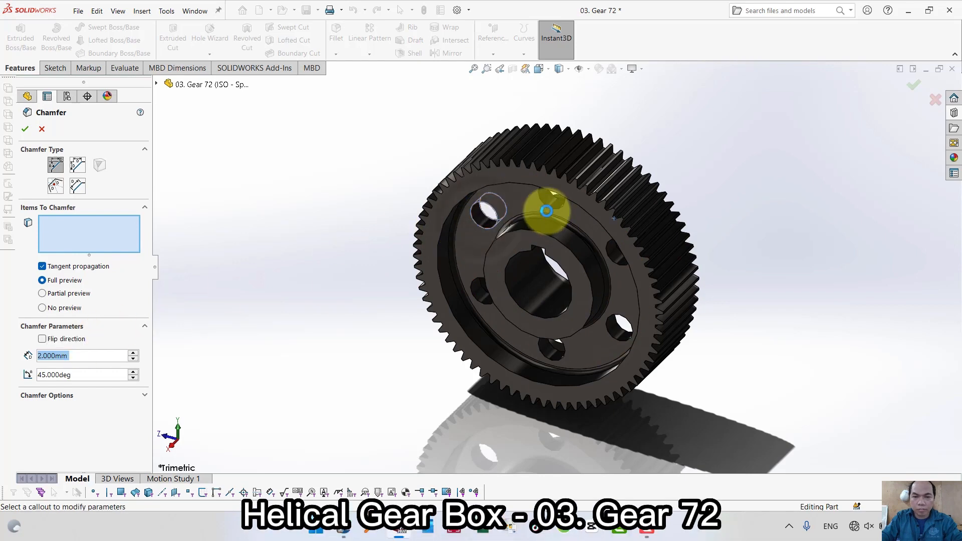
left_click(546, 211)
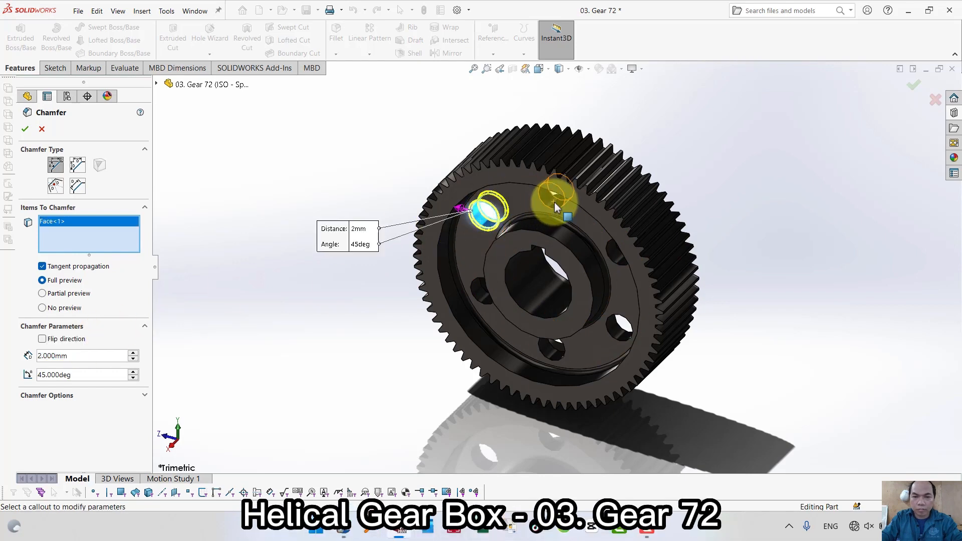
left_click(611, 255)
left_click(615, 328)
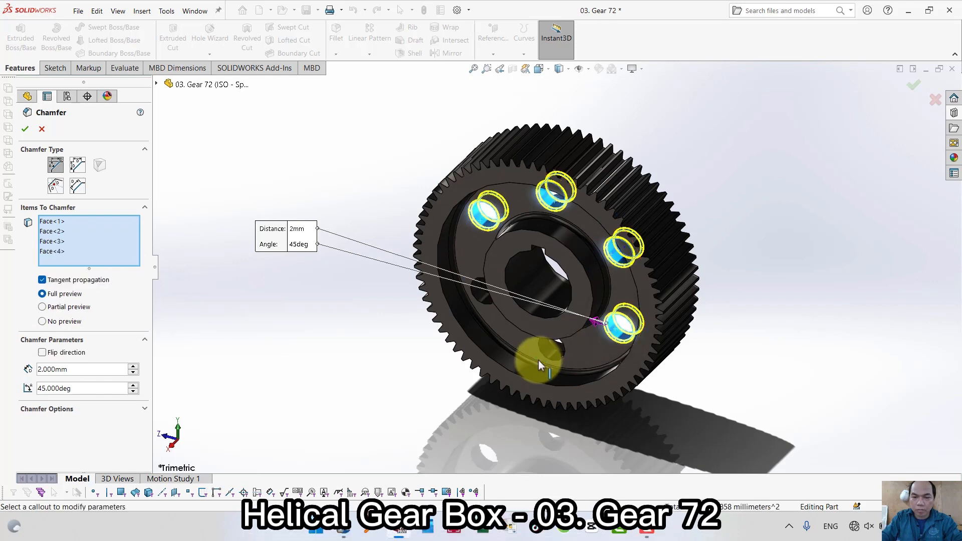
left_click(546, 350)
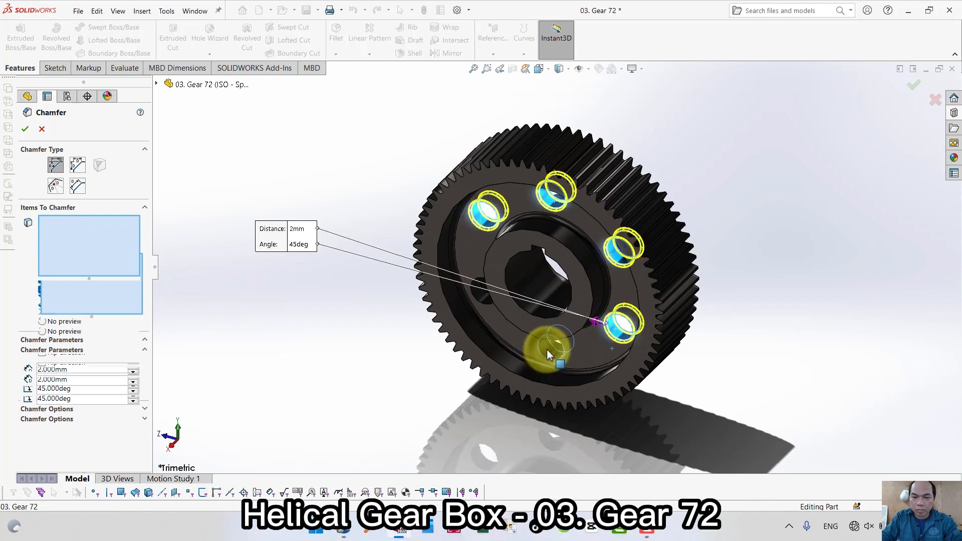
left_click(480, 289)
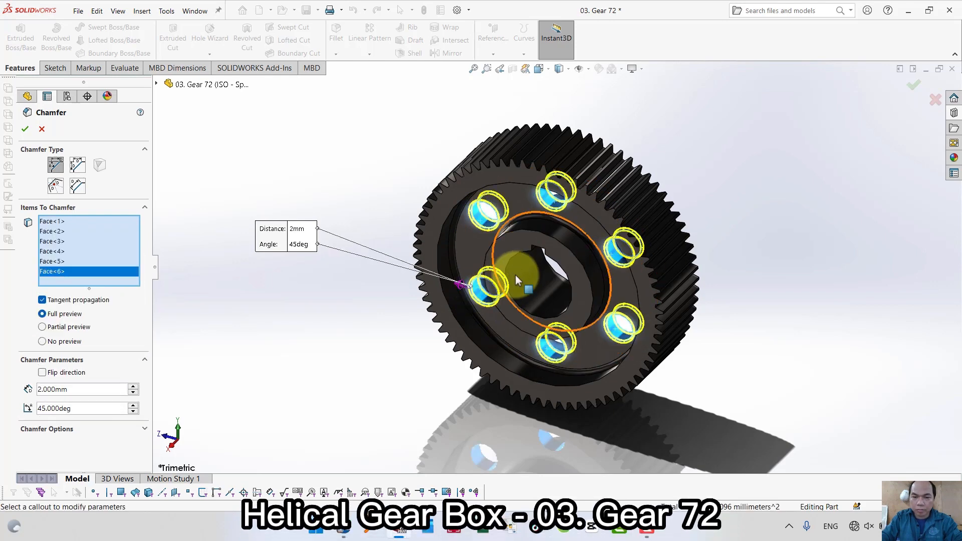
Add the hub's outer edges and bore edges on both sides to the chamfer, apply it and save the part.
left_click(489, 247)
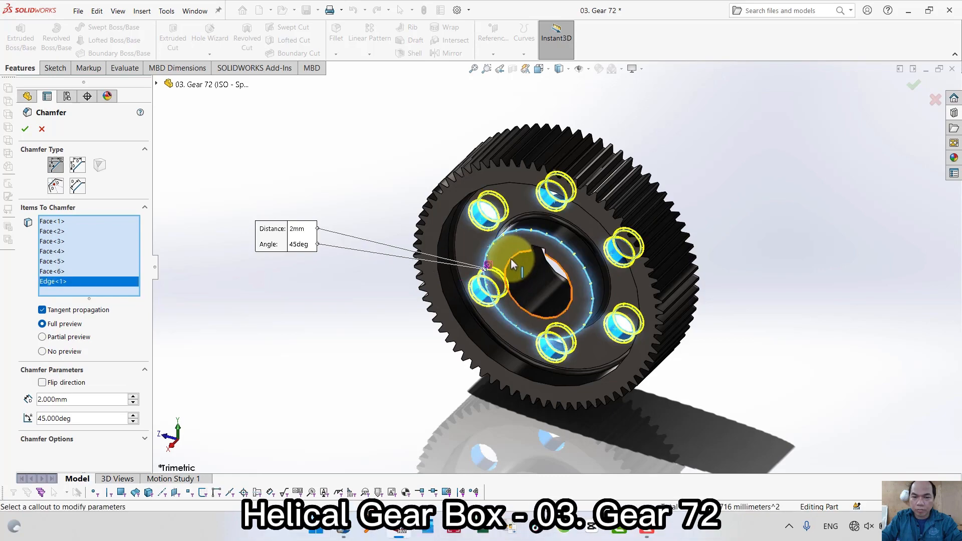
left_click(510, 259)
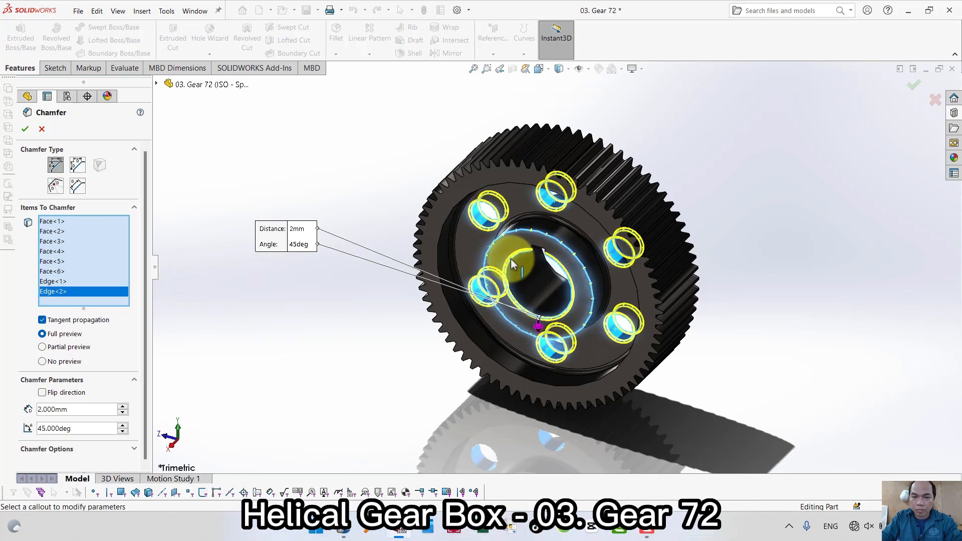
middle_click_drag(634, 240, 517, 321)
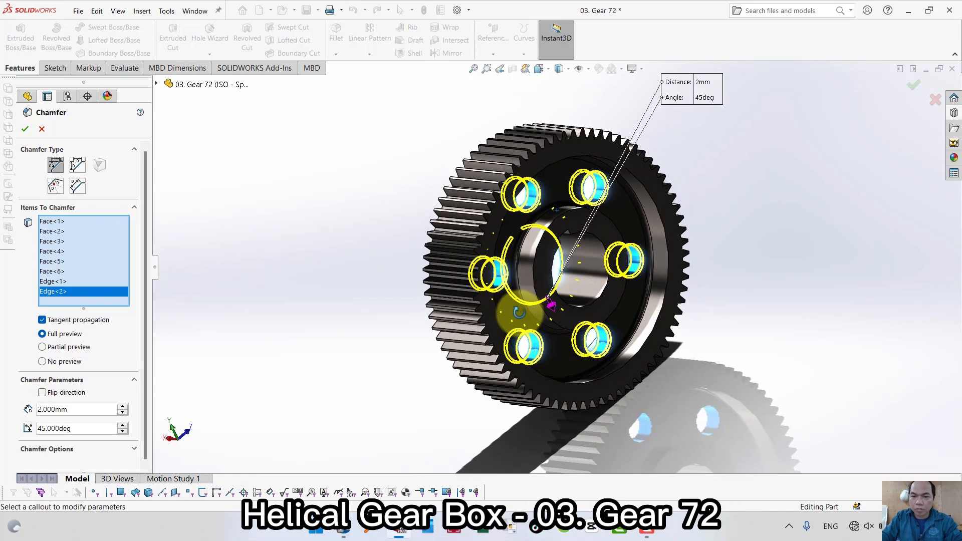
left_click(547, 265)
left_click(553, 268)
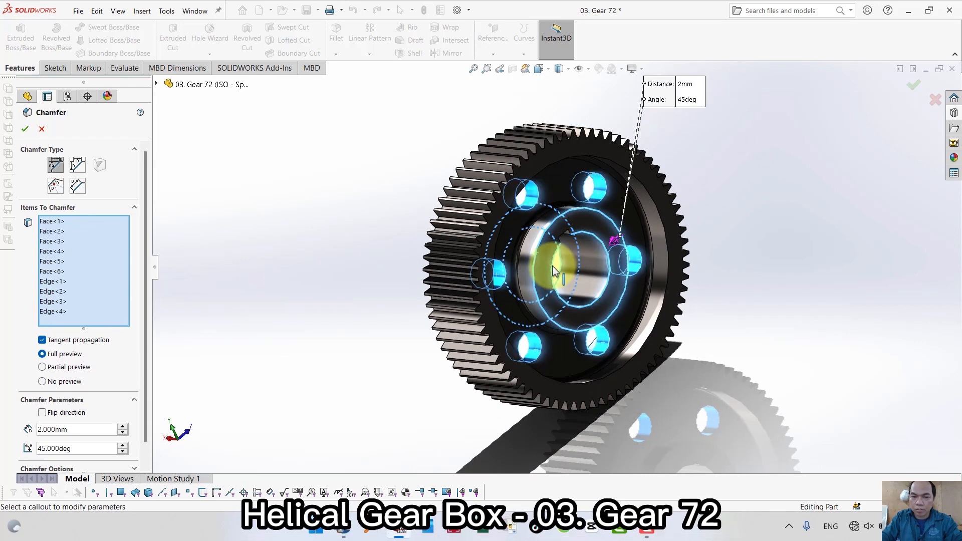
left_click(26, 129)
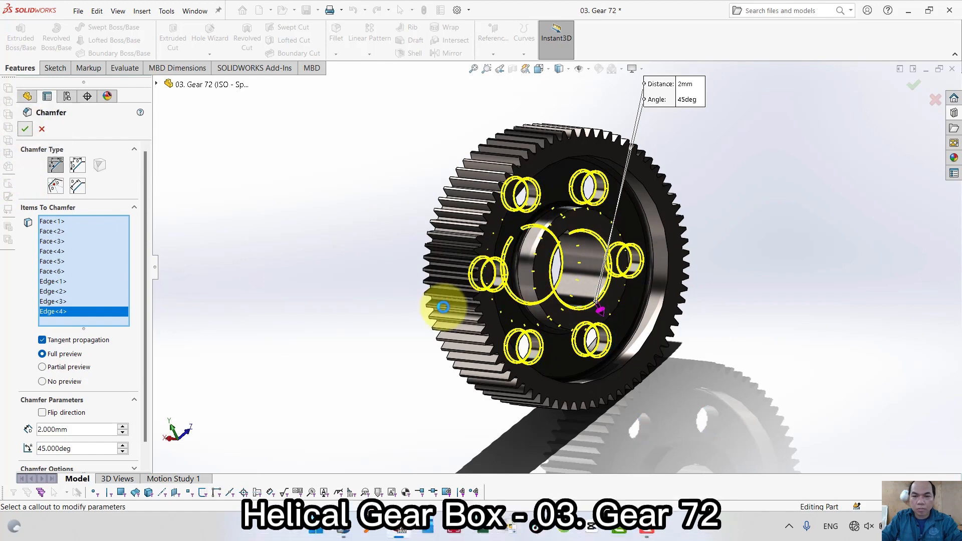
right_click_drag(730, 272, 773, 215)
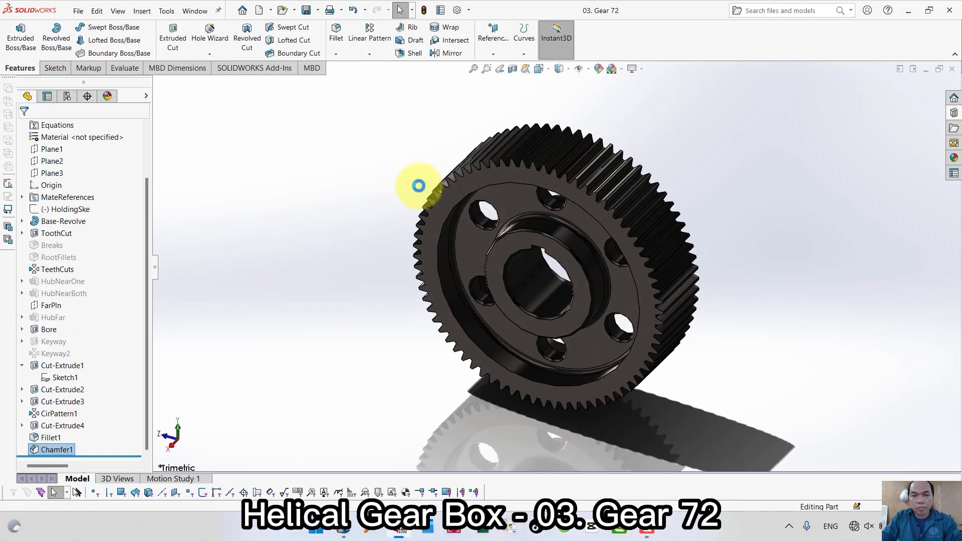
middle_click_drag(515, 155, 386, 171)
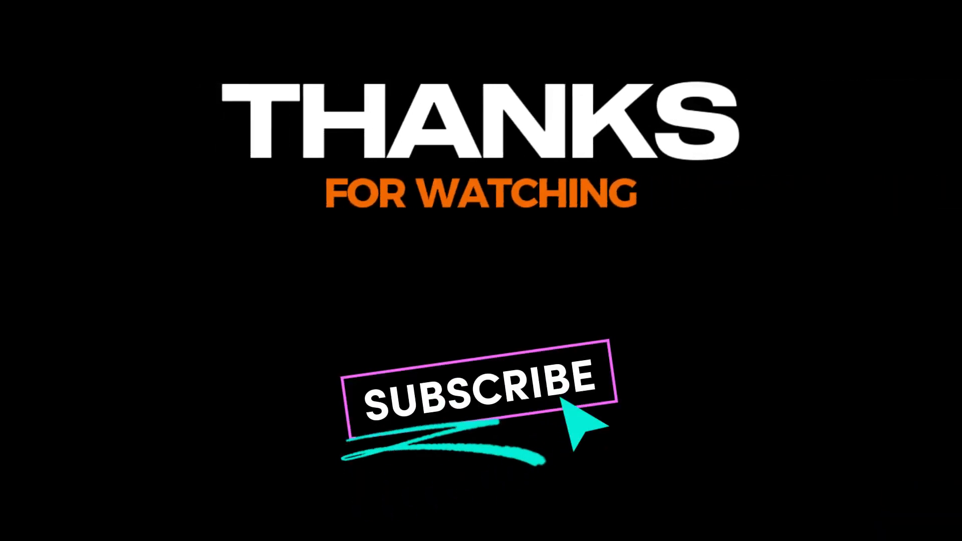